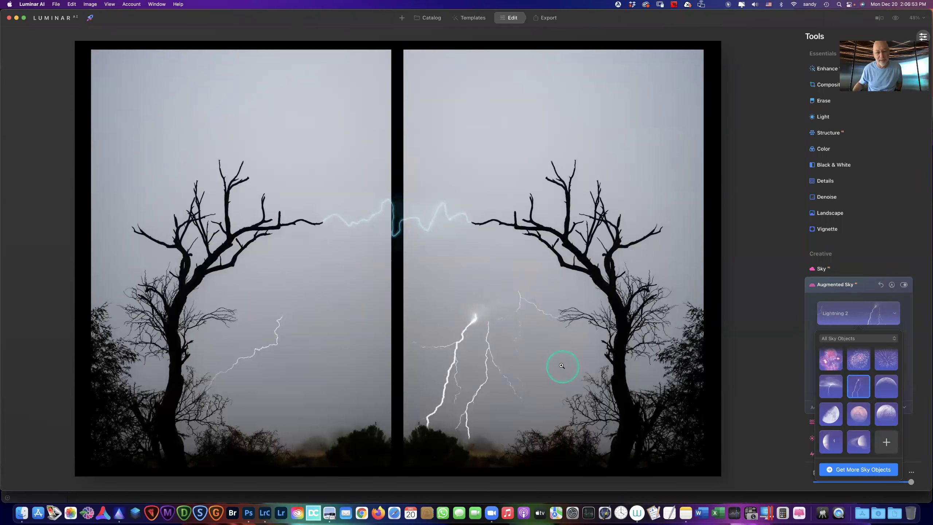
Change the augmented sky object to Lightning 1 and quit Luminar AI
left_click(837, 391)
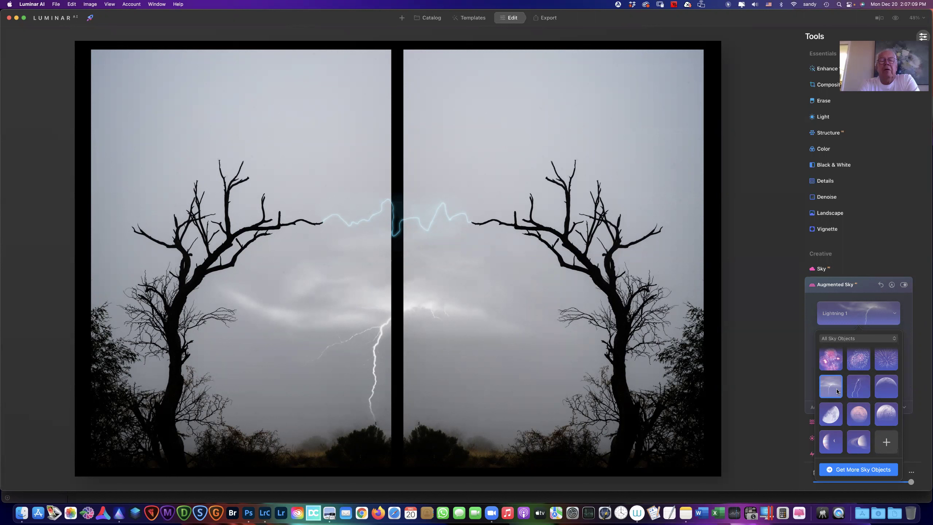
left_click(837, 391)
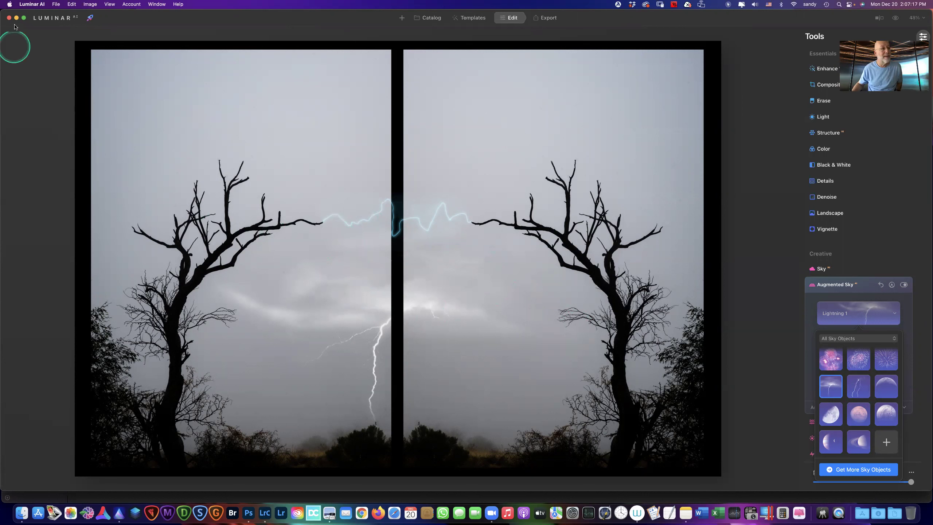
left_click(29, 5)
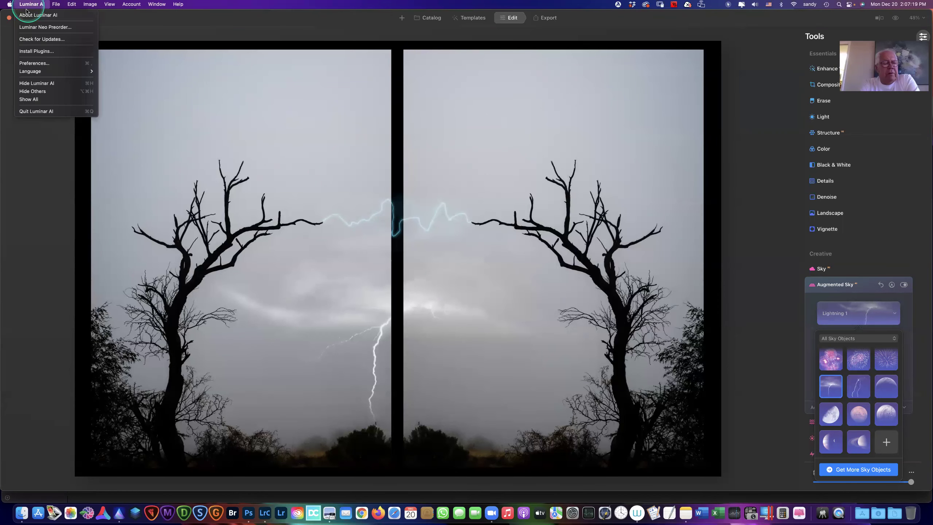
left_click(24, 111)
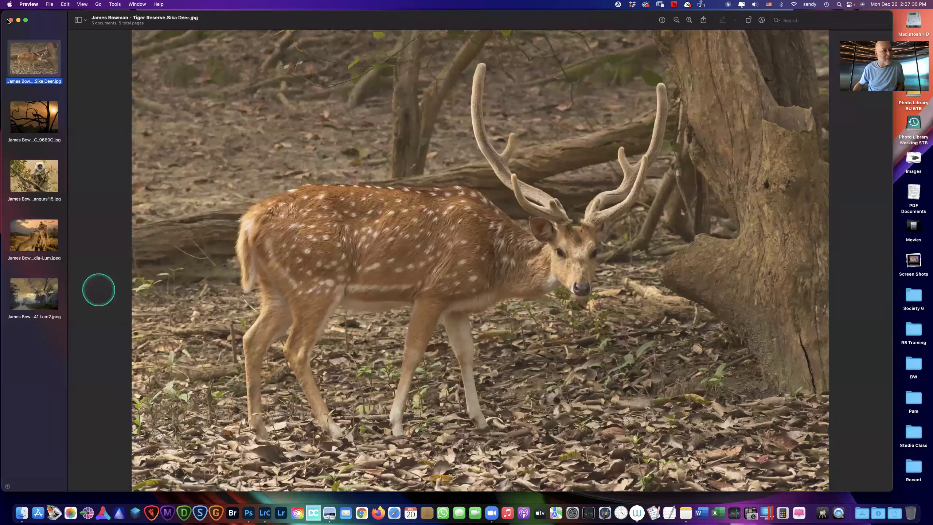
Close the deer photo window, open the four photos from DSC07119 to DSC07162-Edit-Edit in the Camera Club folder, and widen the Preview window
left_click(9, 20)
left_click(383, 389)
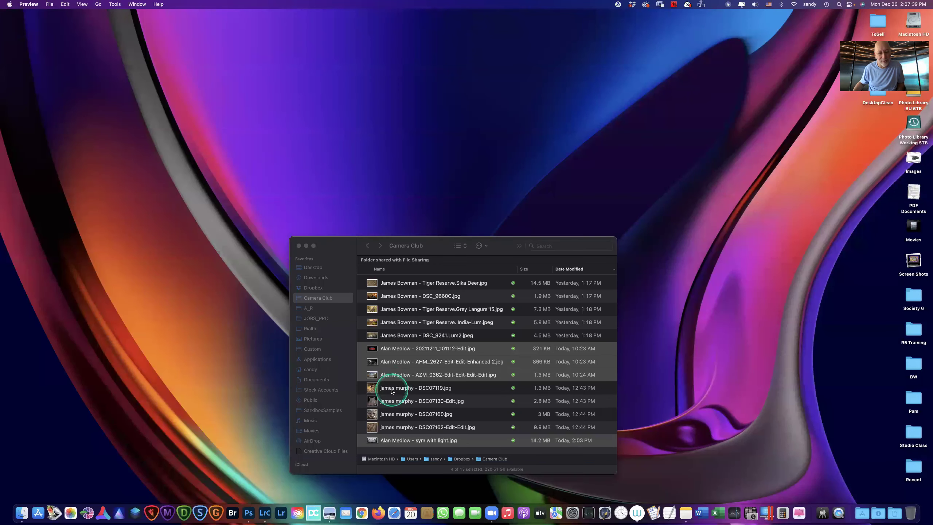
left_click(383, 390)
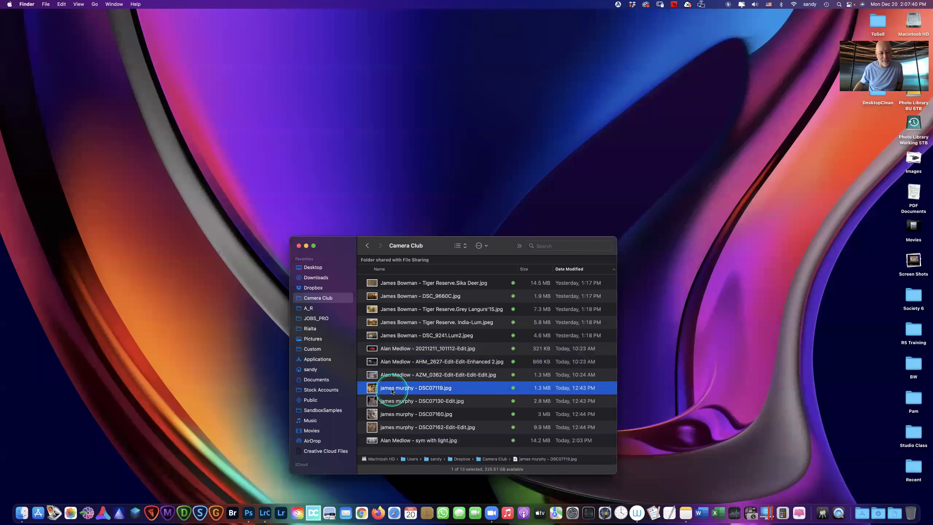
left_click(372, 429, "shift")
double_click(372, 429)
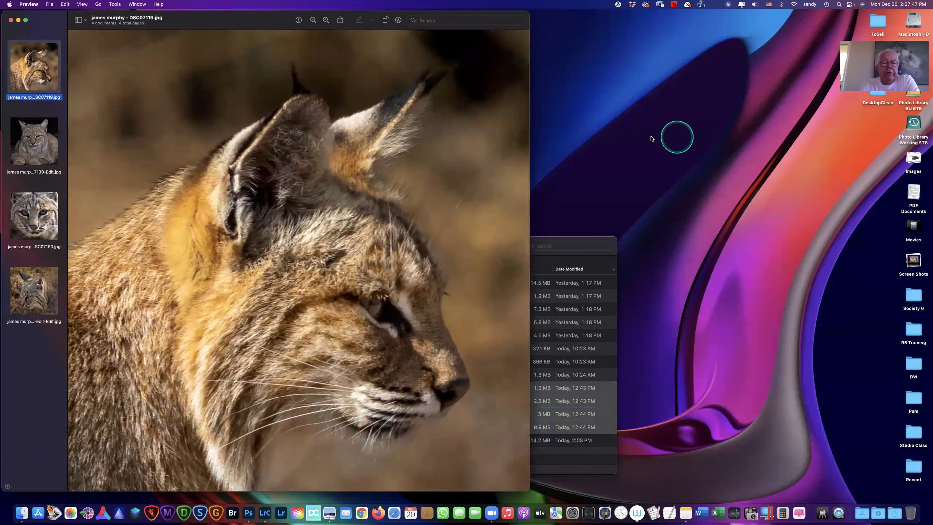
left_click_drag(529, 142, 928, 113)
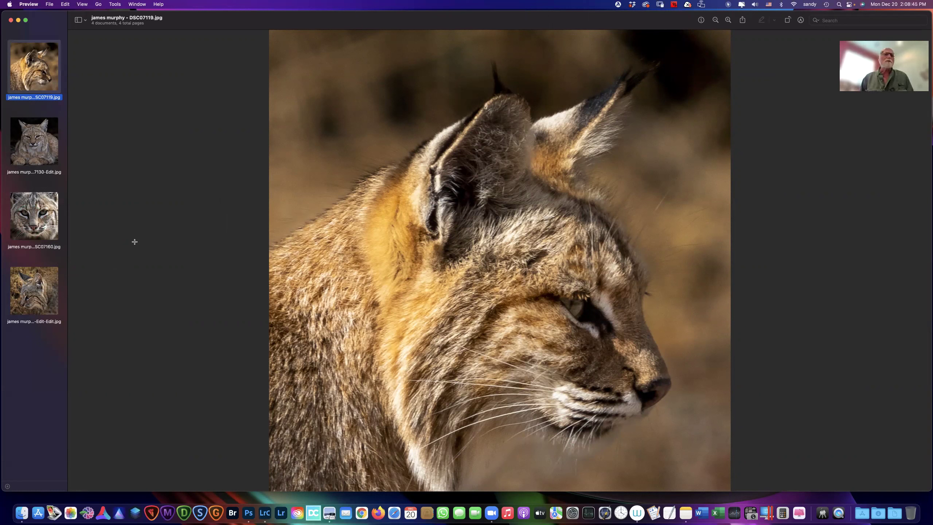
View the bobcat photos DSC07130-Edit, DSC07160 and DSC07162-Edit-Edit one after another
left_click(38, 139)
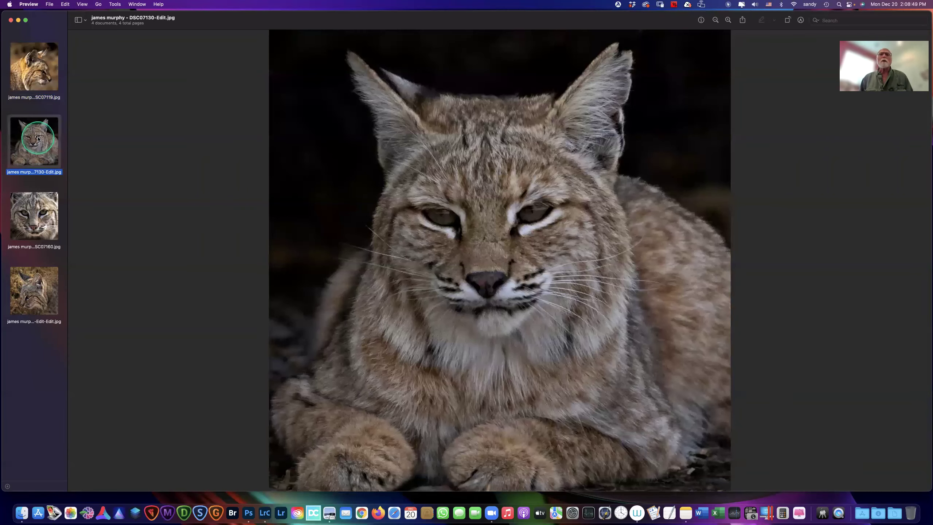
left_click(30, 230)
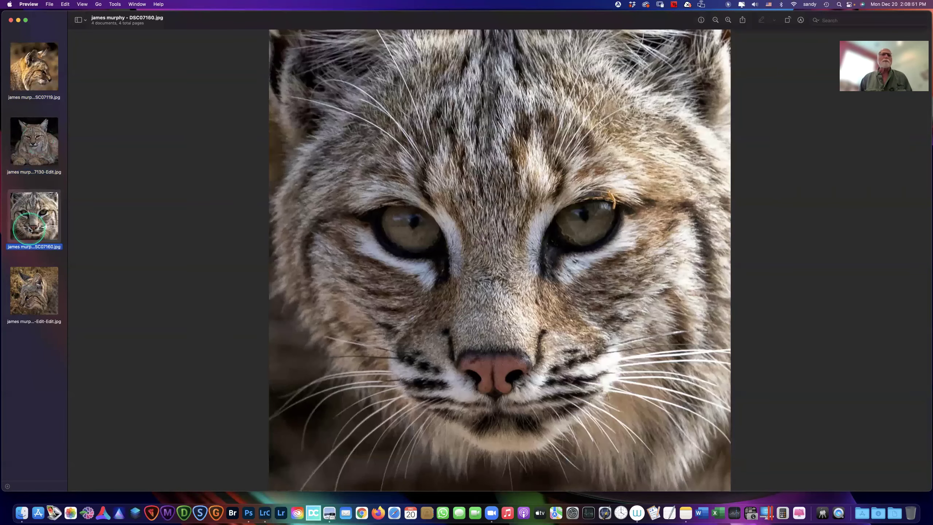
left_click(26, 300)
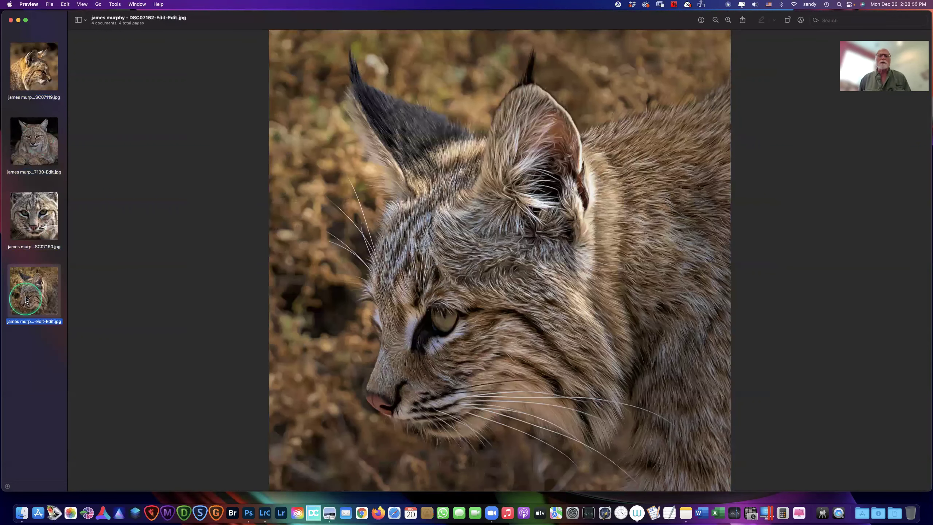
left_click(154, 282)
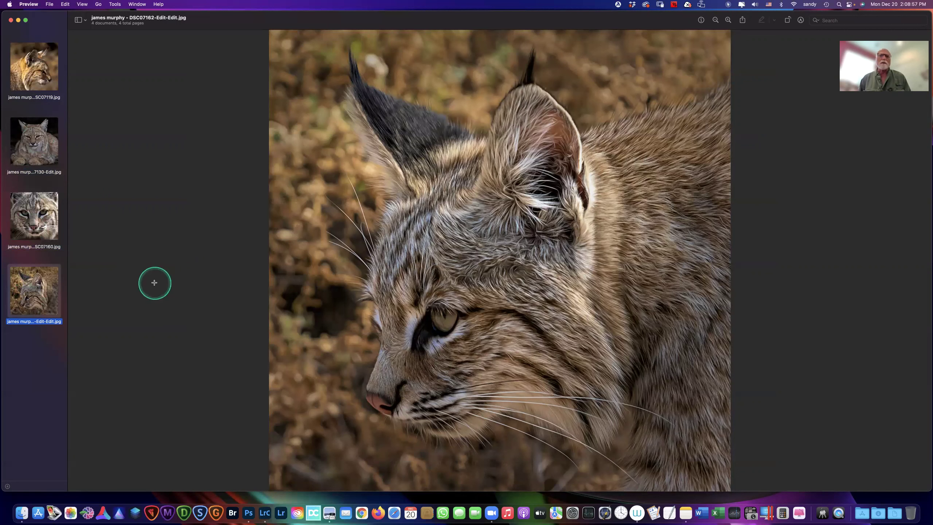
Select the photos DSC07119, DSC07160 and DSC07162-Edit-Edit together and open them in Photoshop
left_click(35, 68, "super")
left_click(38, 217, "super")
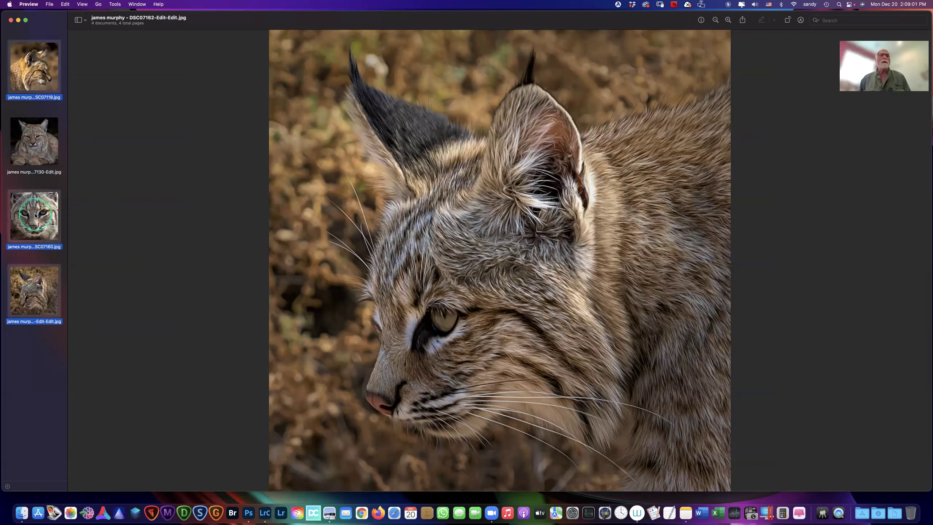
left_click_drag(38, 215, 245, 511)
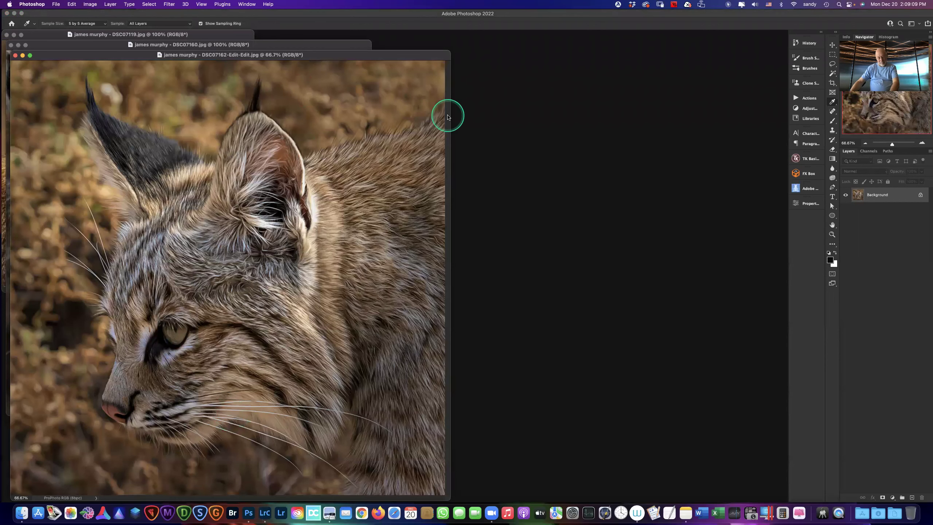
Zoom the DSC07162-Edit-Edit photo out to 33.3%, shrink its window around it and move it clear of the other photos
key("super+minus")
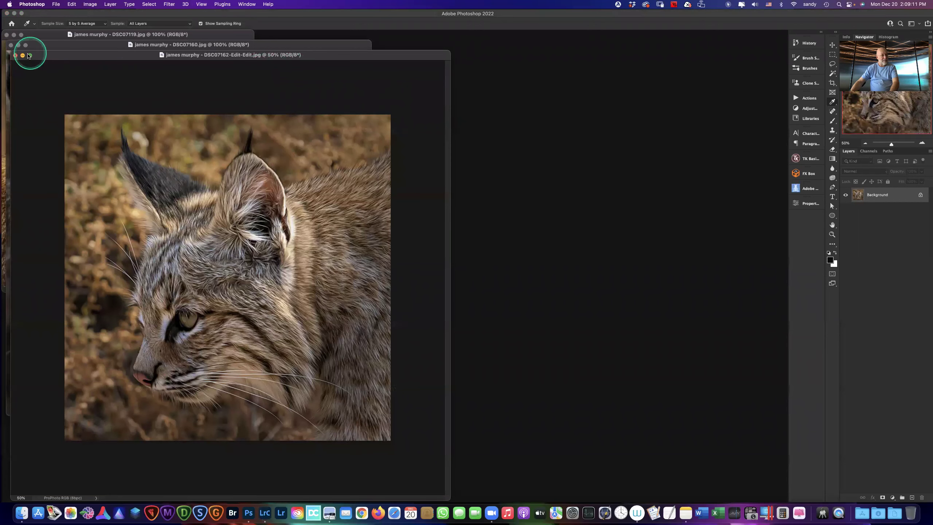
left_click_drag(42, 52, 421, 48)
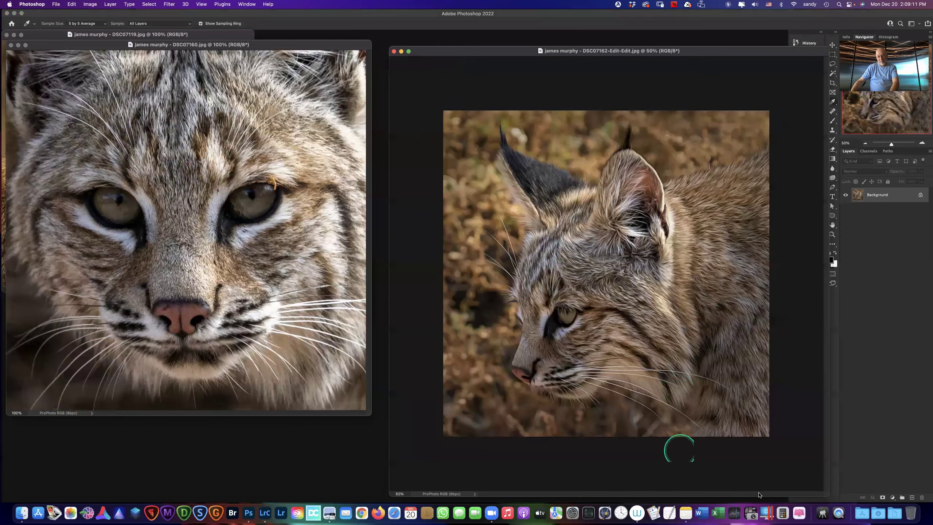
left_click_drag(808, 480, 730, 385)
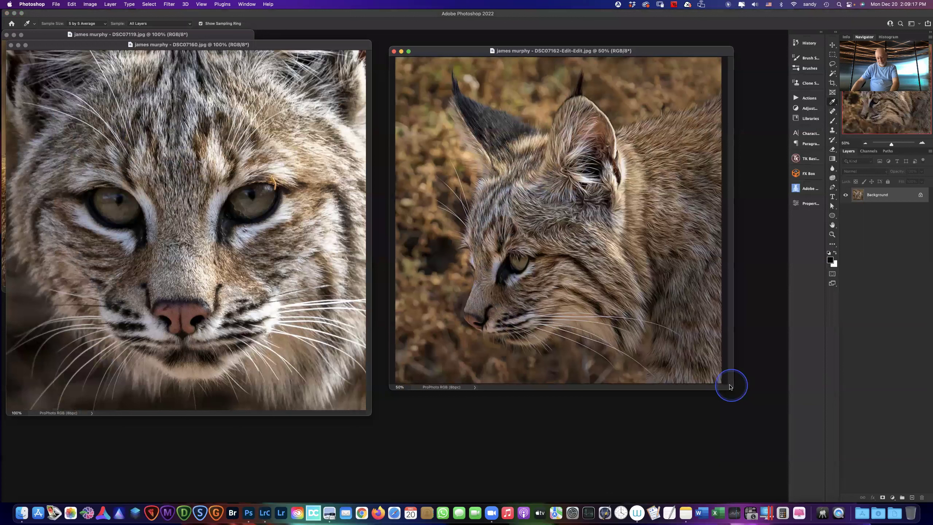
key("super+minus")
left_click_drag(709, 362, 646, 294)
left_click_drag(601, 50, 712, 69)
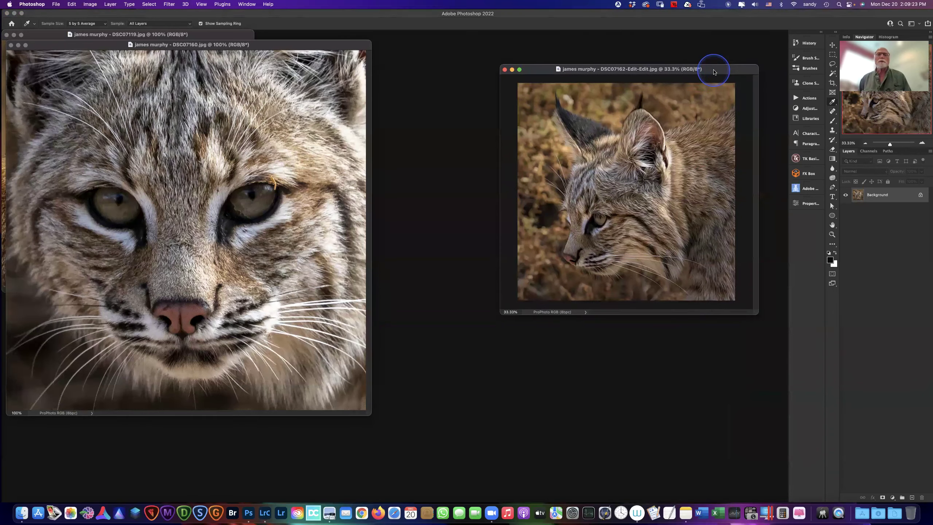
Zoom the DSC07160 photo out to 50%, narrow its window and place it between the other two photo windows
left_click(308, 48)
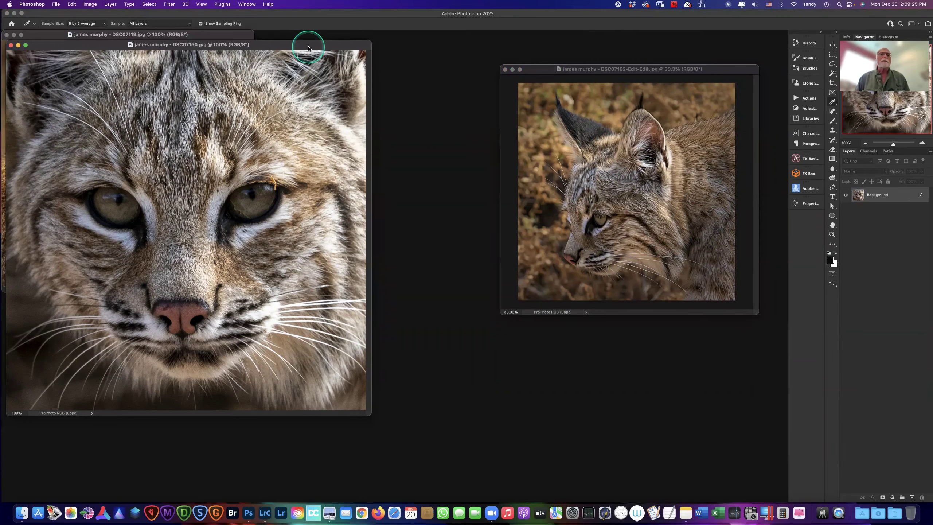
key("super+minus")
left_click_drag(308, 48, 449, 42)
key("super+minus")
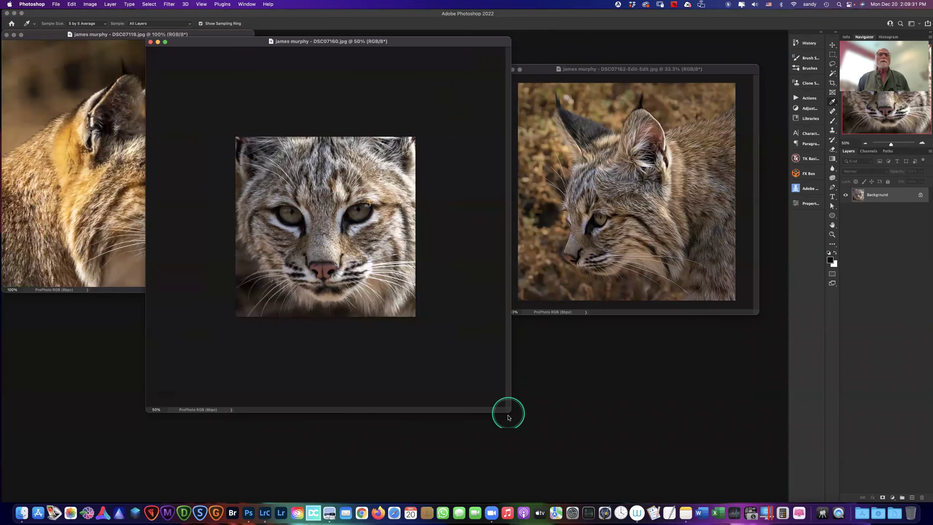
left_click_drag(508, 410, 378, 392)
left_click_drag(288, 43, 415, 41)
left_click_drag(709, 69, 733, 69)
Undock the DSC07160 photo and float its window in the middle of the workspace
mouse_move(462, 37)
left_mouse_down()
mouse_move(483, 33)
mouse_move(453, 47)
left_mouse_up()
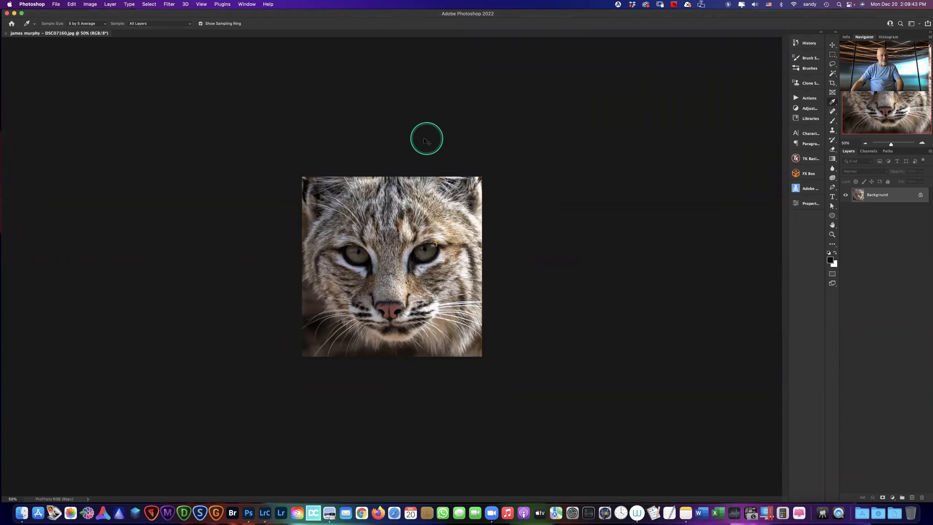
left_click_drag(112, 33, 122, 67)
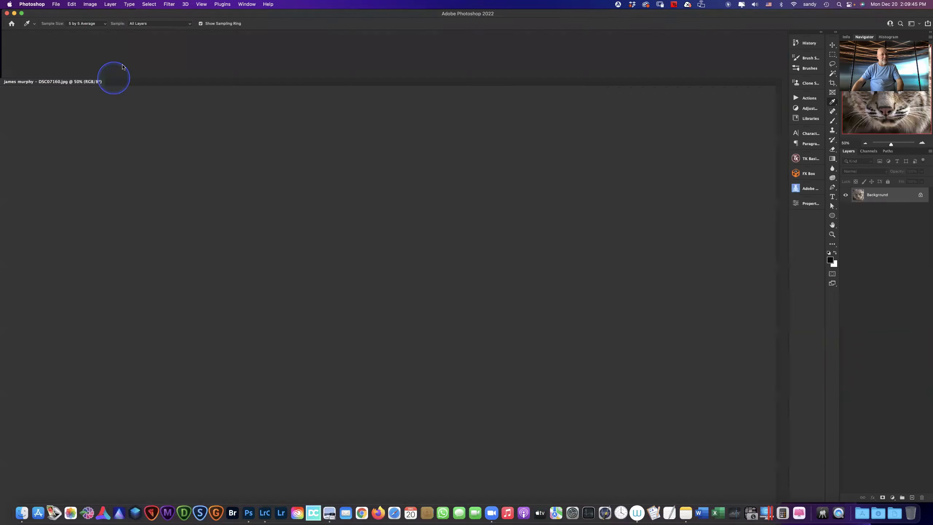
left_click_drag(173, 86, 459, 70)
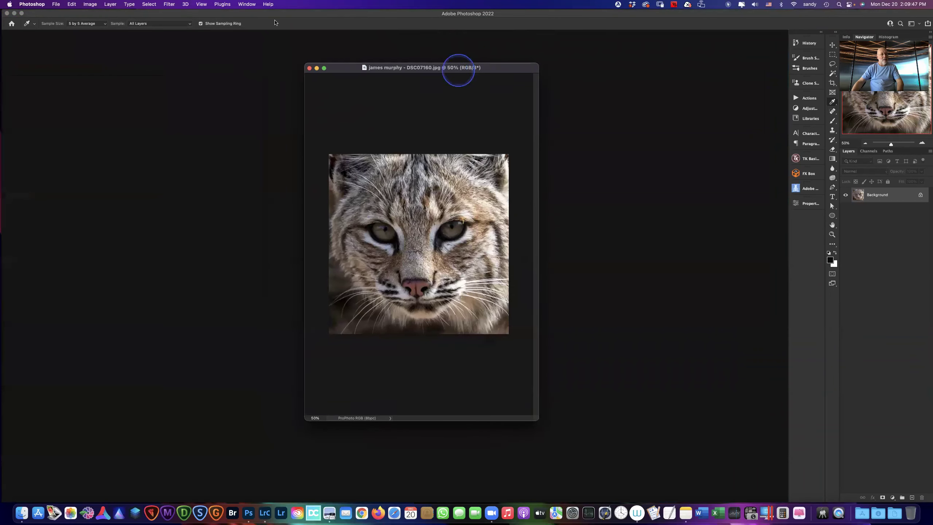
Bring the DSC07119 photo window to the front and lower it beside the DSC07160 window
left_click(246, 4)
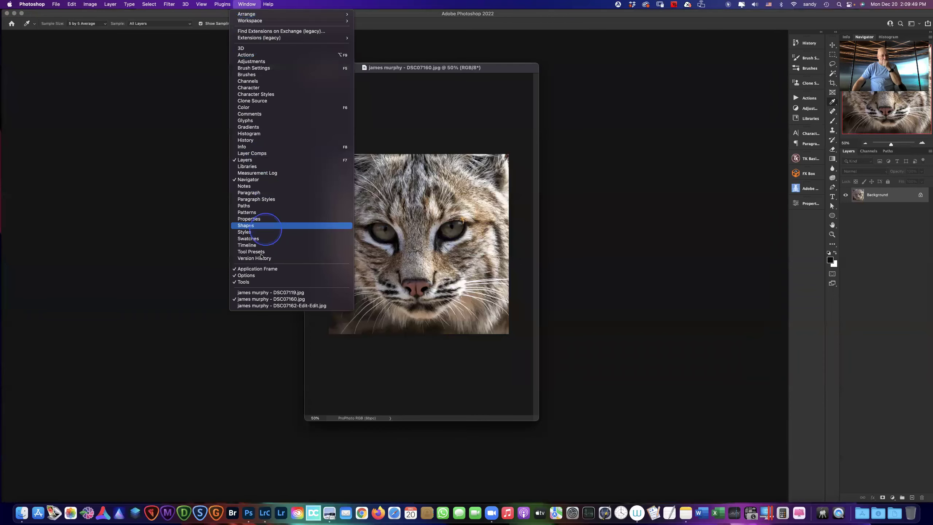
left_click(257, 292)
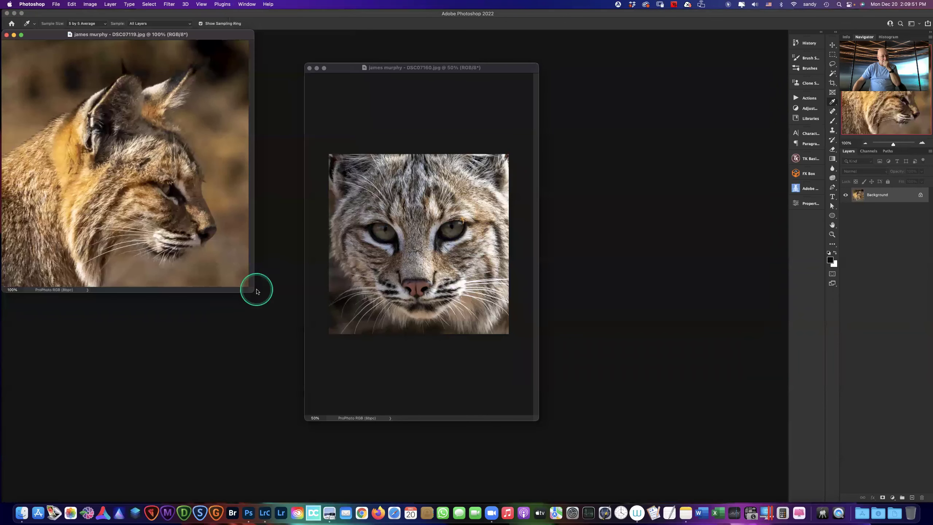
left_click_drag(214, 35, 225, 122)
Move the DSC07160 window closer to the DSC07119 window and zoom the photo to 63.76%
left_click_drag(451, 68, 429, 69)
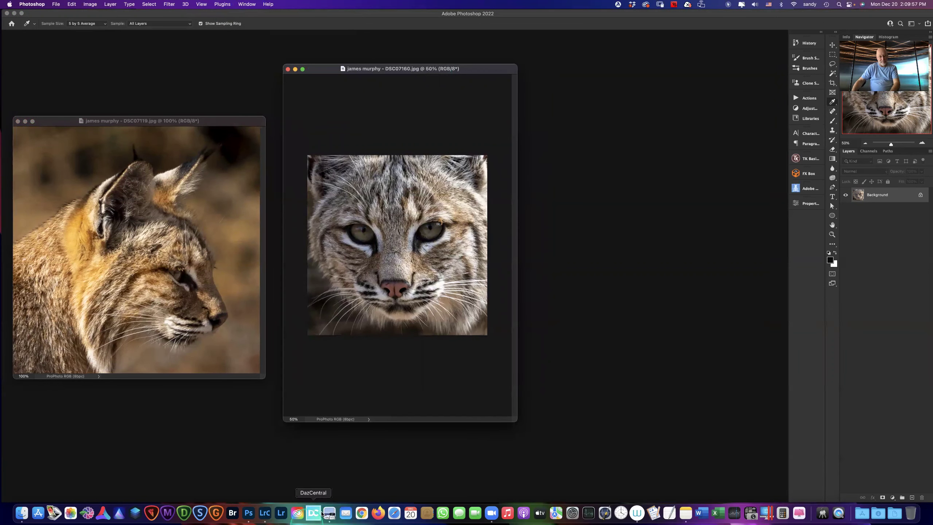
left_click(898, 144)
left_click_drag(891, 145, 893, 145)
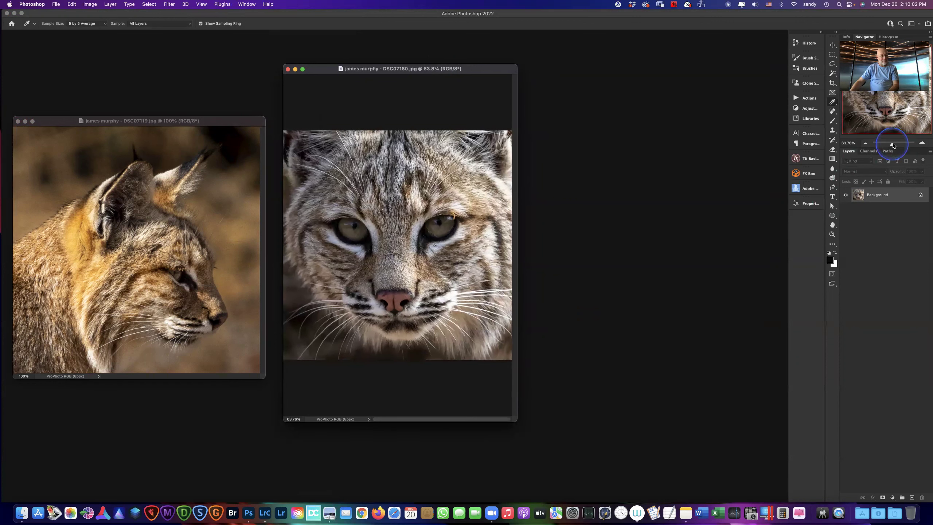
Bring the DSC07119 and DSC07162-Edit-Edit windows forward, and line the latter up with the front-facing bobcat photo
left_click(246, 5)
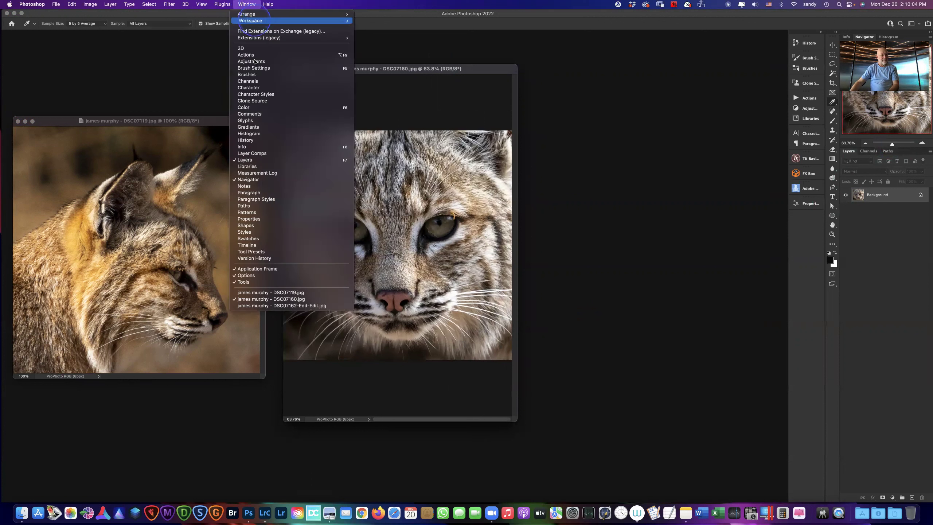
left_click(276, 292)
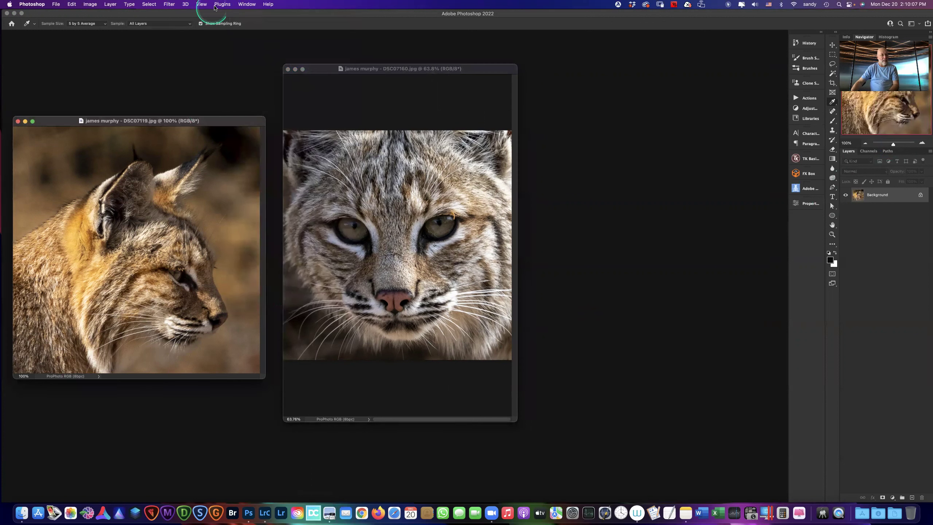
left_click(239, 5)
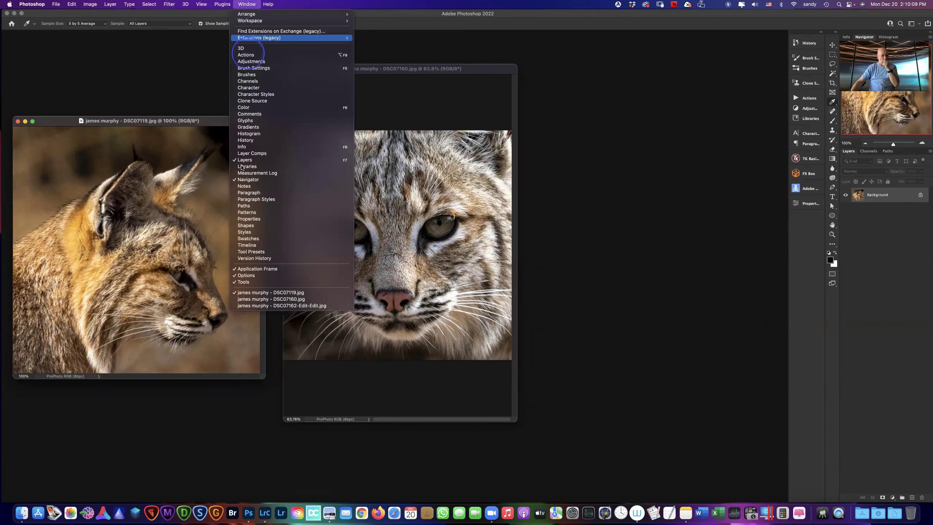
left_click(293, 307)
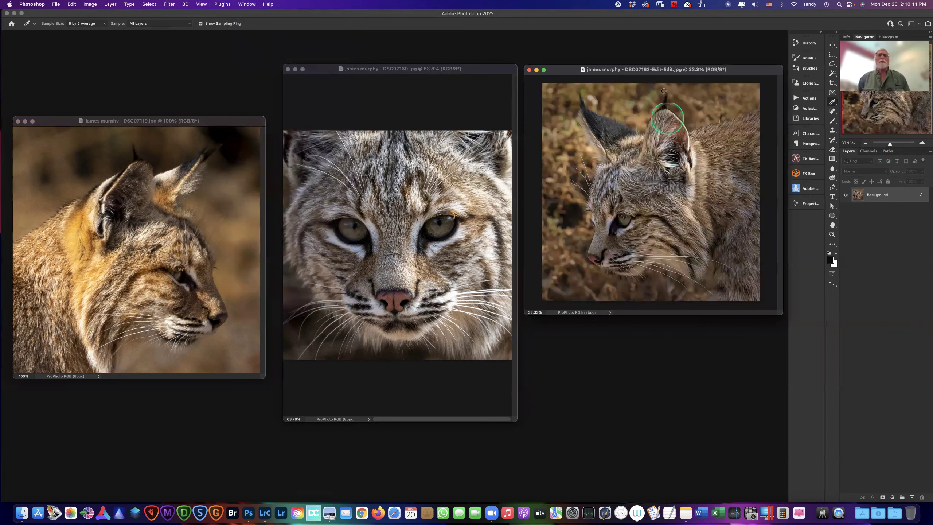
left_click_drag(738, 70, 731, 127)
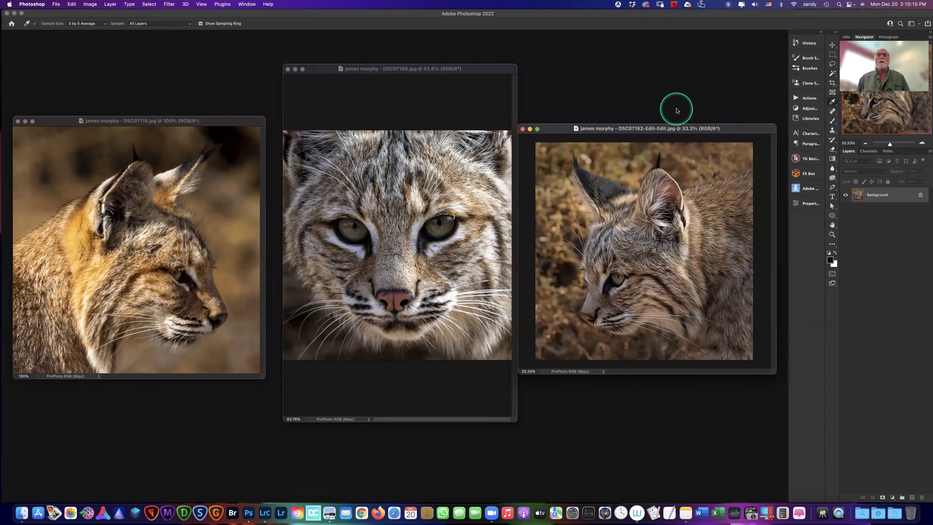
Shrink the DSC07119 window to crop its visible area and align it with the other two bobcat photos
left_click(209, 119)
left_click_drag(209, 119, 216, 108)
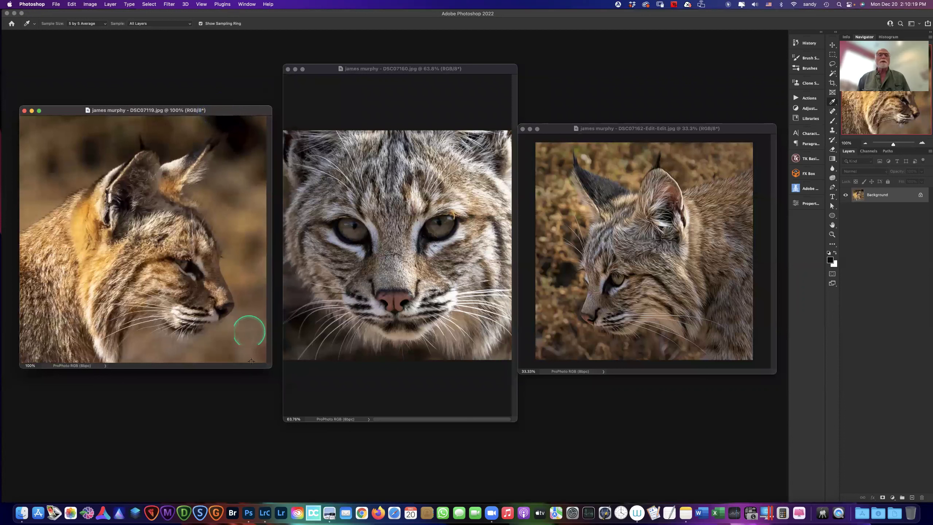
left_click_drag(264, 365, 243, 339)
scroll(214, 308, "down", 3)
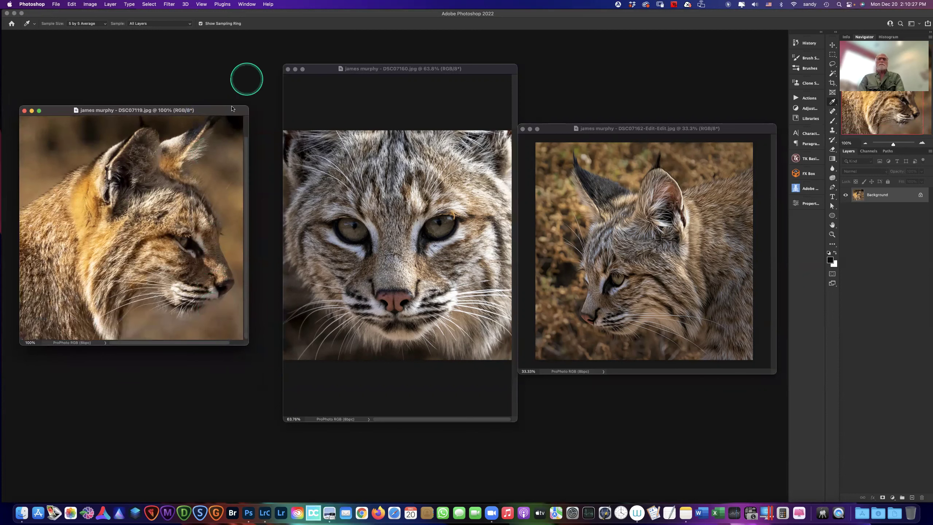
left_click_drag(225, 110, 241, 138)
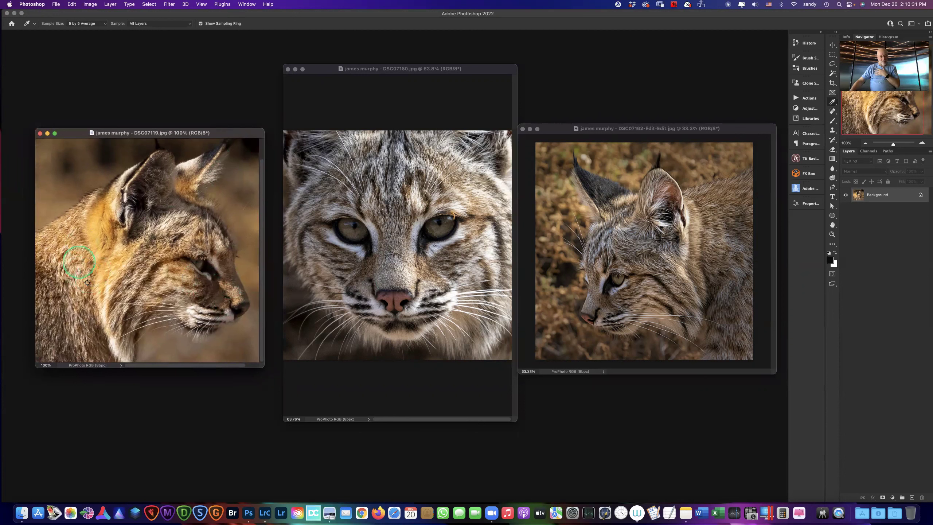
left_click(583, 210)
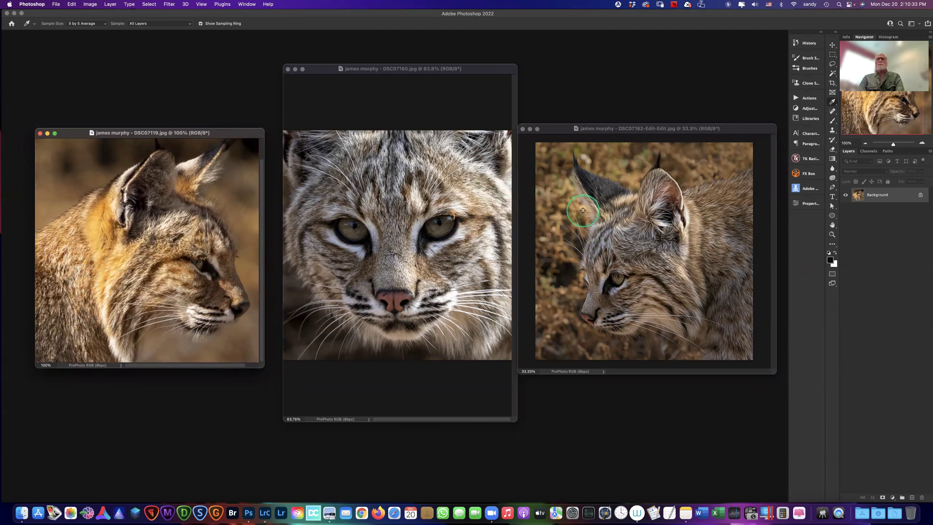
left_click(448, 214)
left_click(645, 218)
left_click_drag(645, 221, 919, 477)
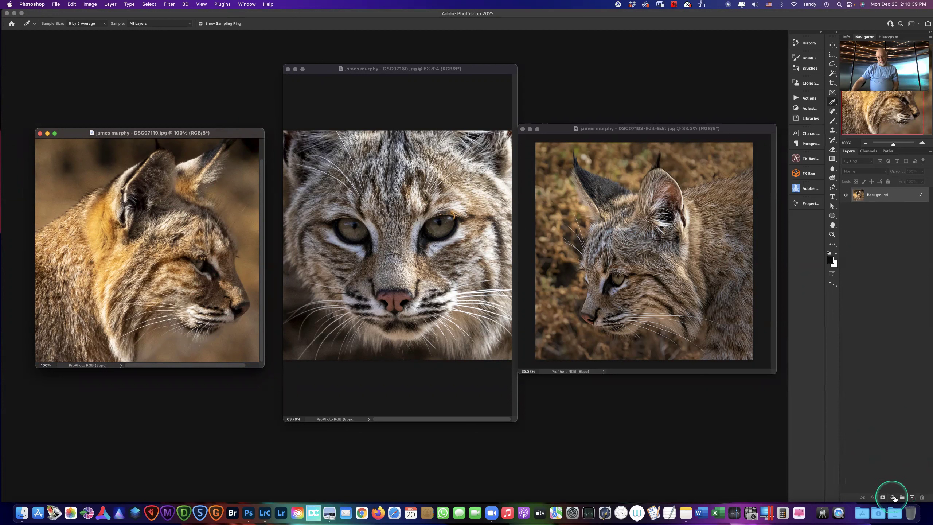
left_click(892, 497)
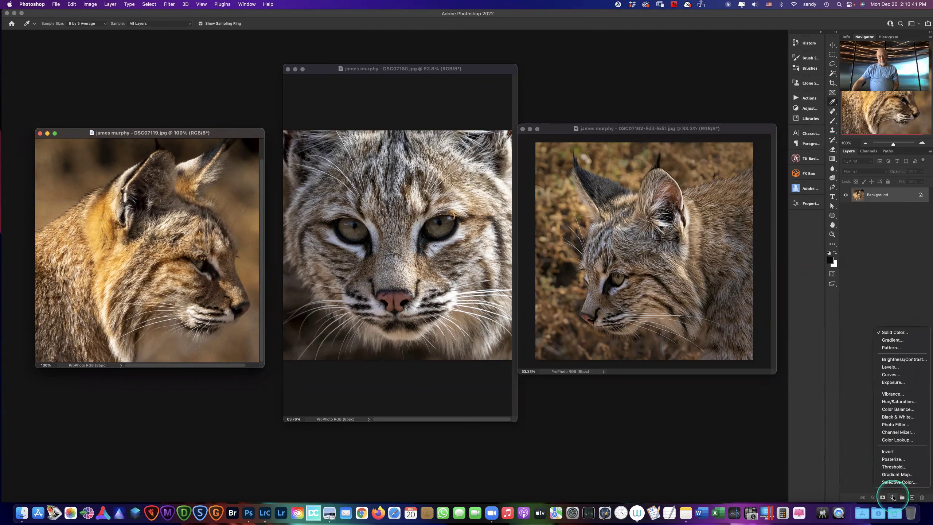
key("Escape")
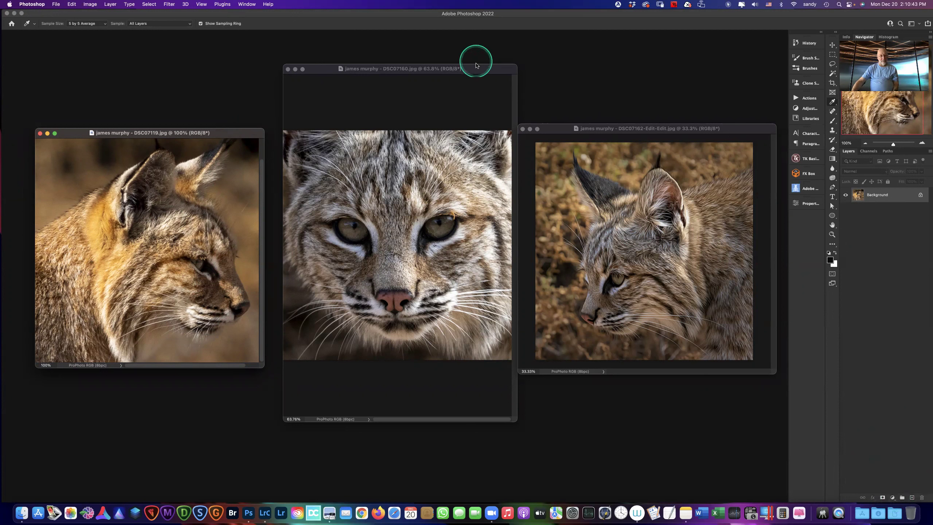
Add a Curves adjustment layer to the front-facing DSC07160 photo and collapse its settings
left_click(476, 67)
left_click(892, 496)
left_click(877, 375)
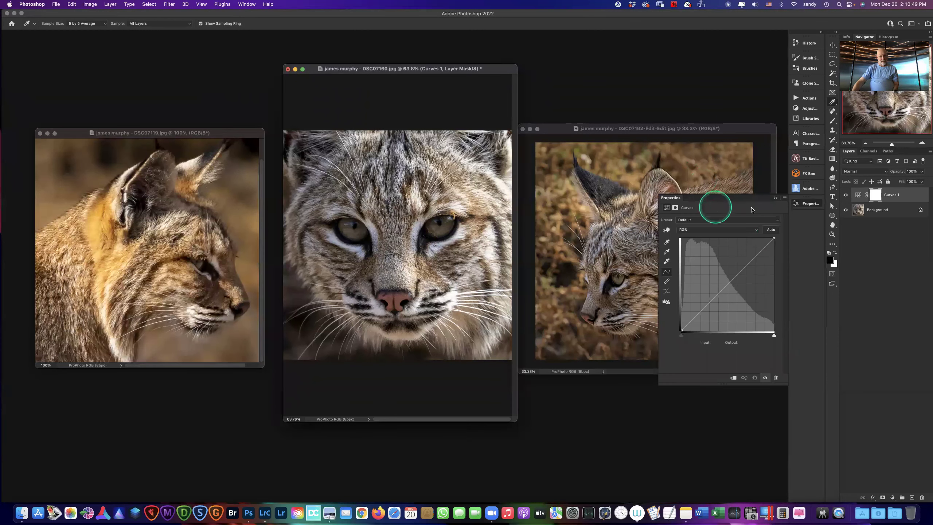
left_click(775, 199)
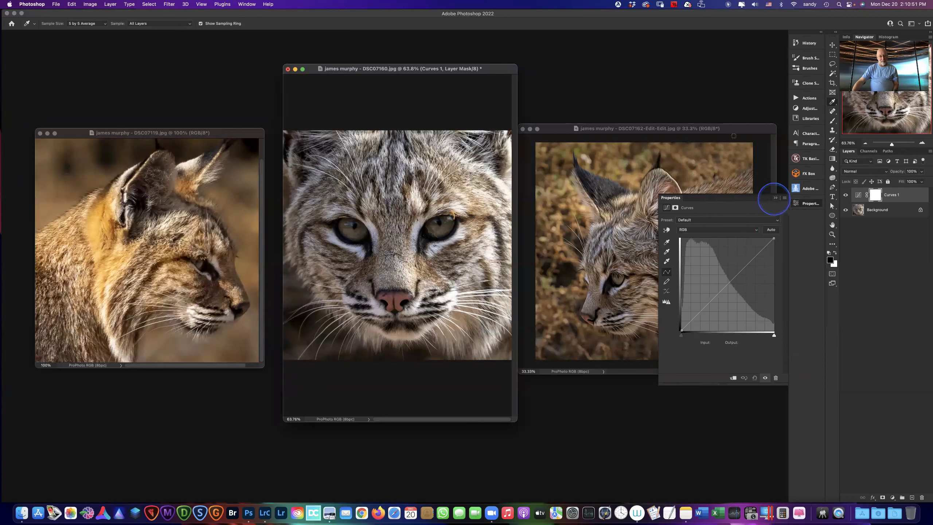
left_click(740, 131)
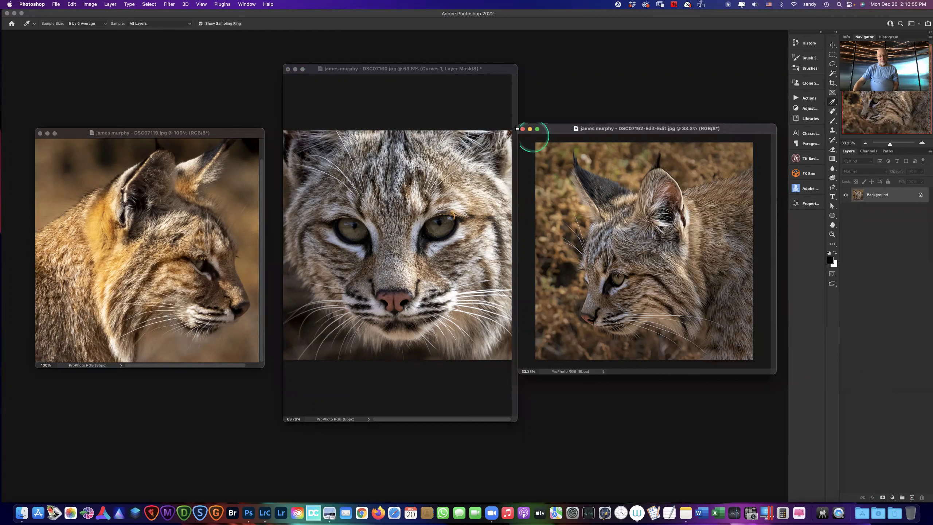
left_click(485, 69)
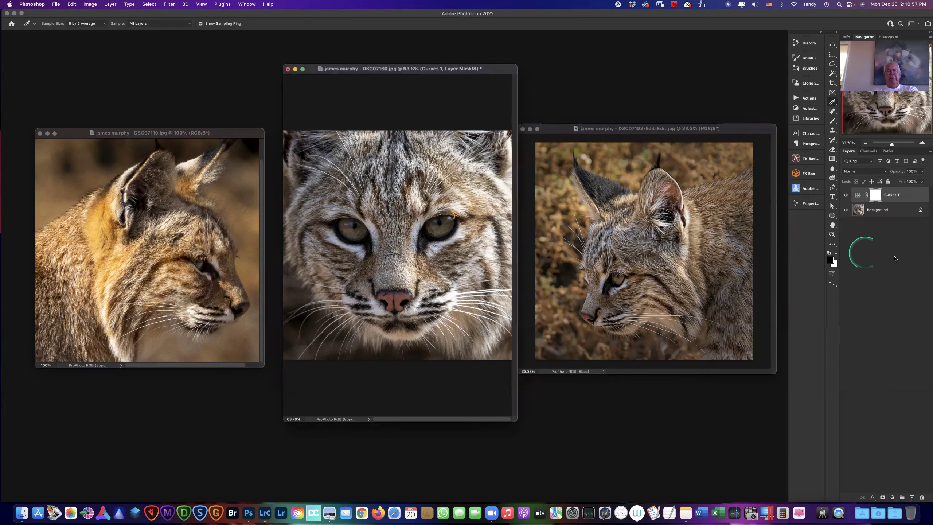
Reopen the DSC07160 Curves adjustment and lower the blue curve's midpoint to input 125, output 99
left_click(858, 195)
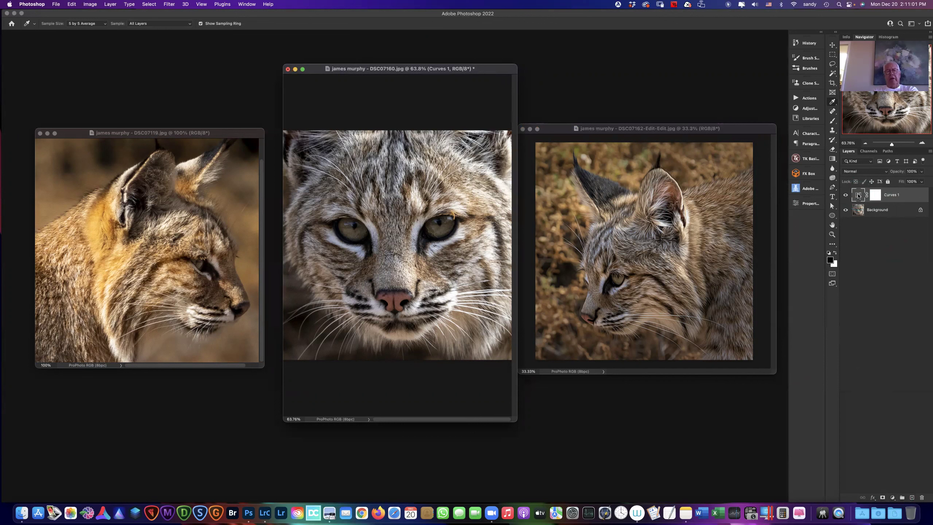
double_click(857, 195)
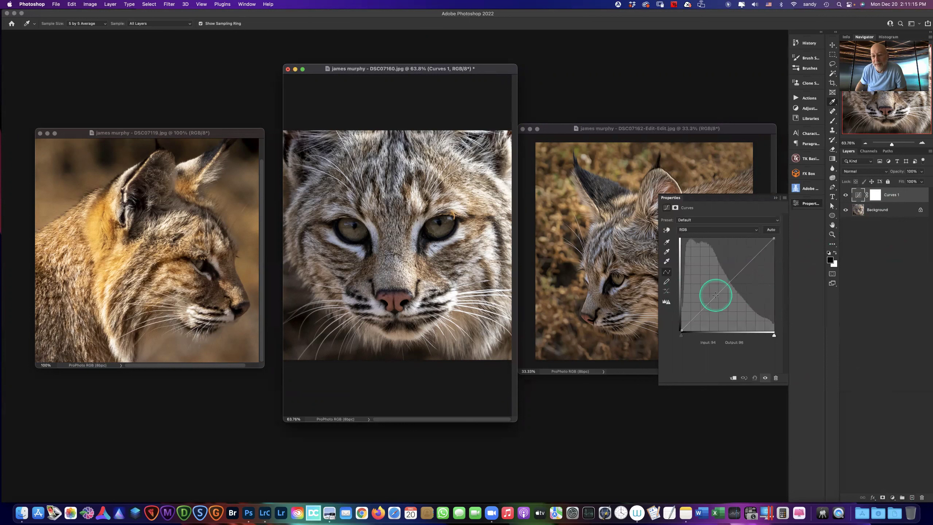
left_click(701, 231)
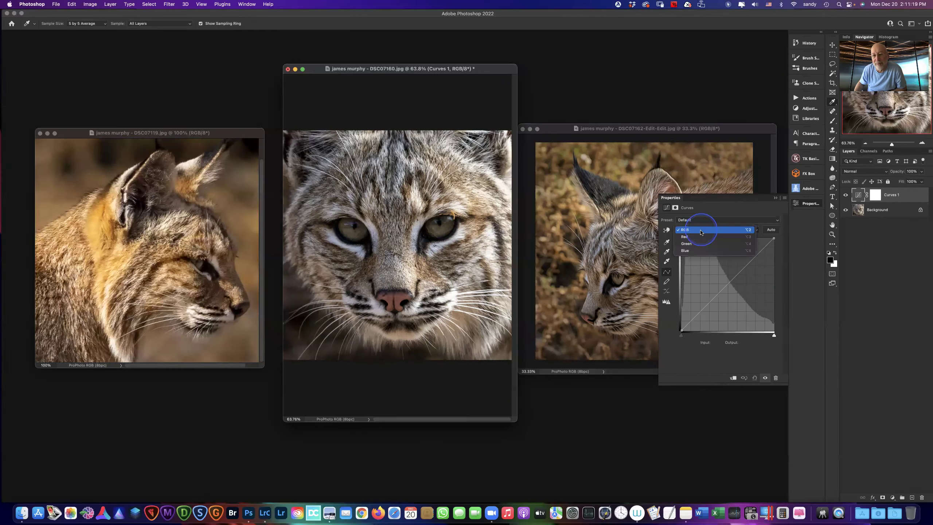
left_click(698, 251)
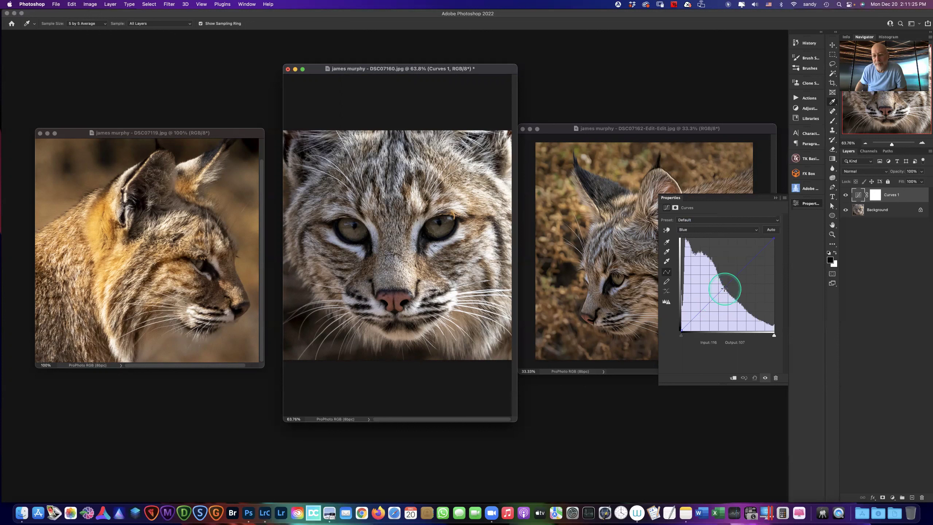
left_click(722, 290)
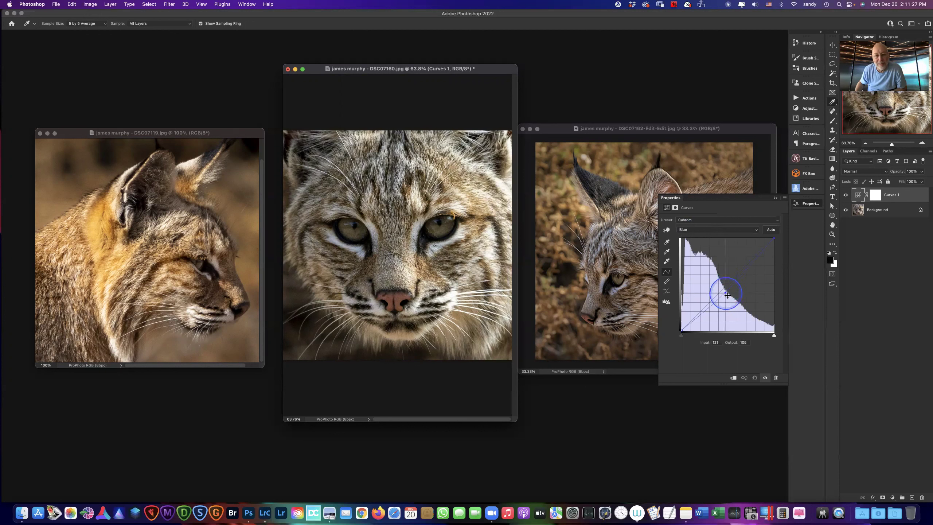
left_click_drag(725, 294, 725, 293)
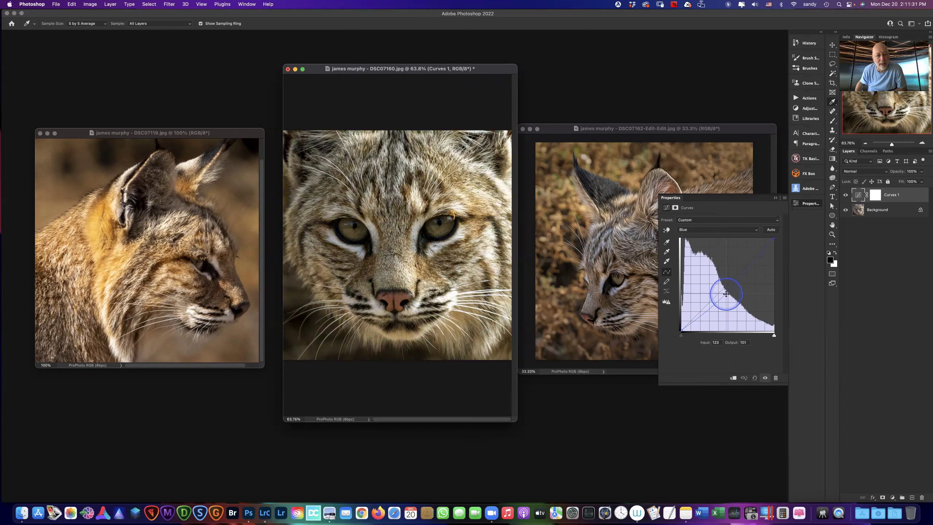
left_click_drag(726, 293, 726, 294)
Lower the green curve to input 136, output 124, and raise the red curve to input 119, output 132, in DSC07160
left_click(688, 230)
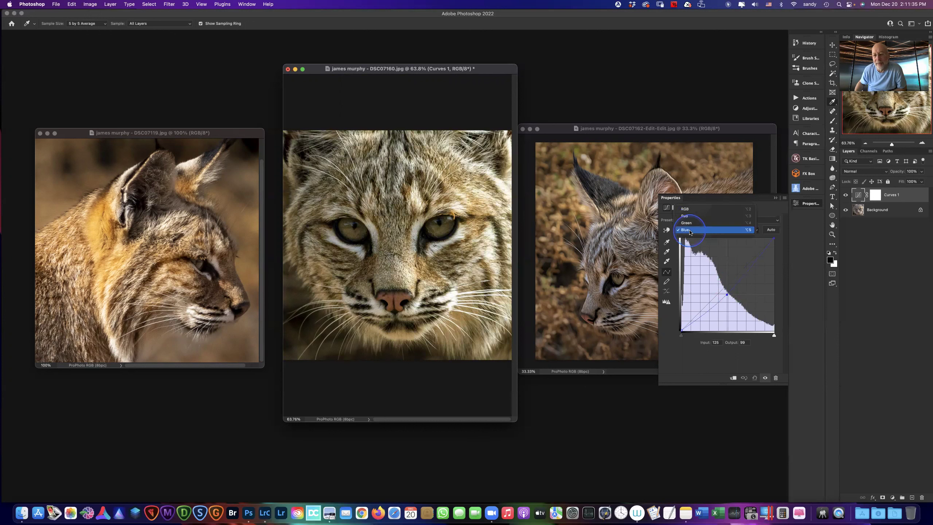
left_click(696, 223)
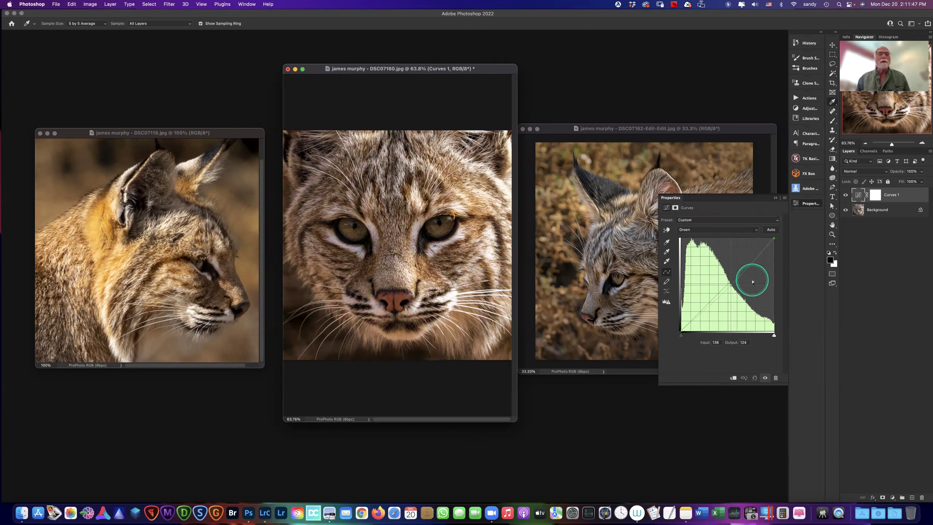
left_click(694, 228)
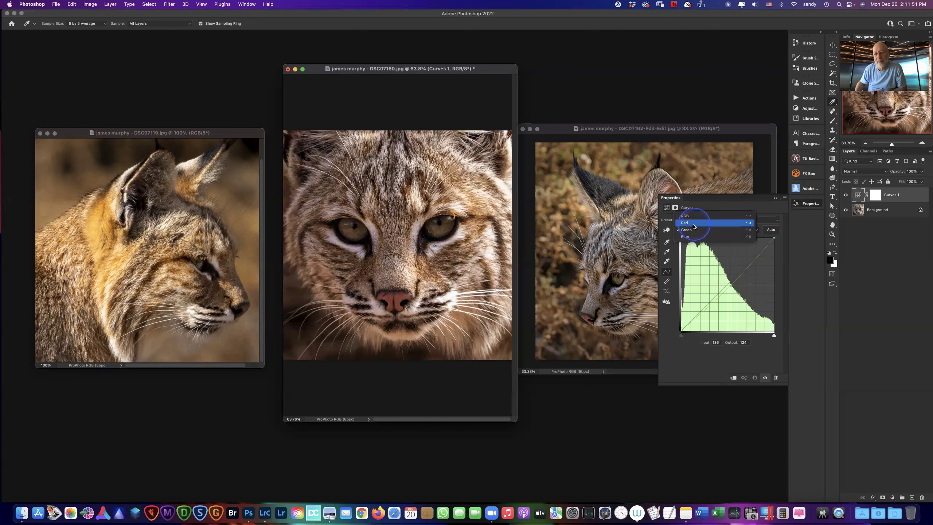
left_click(693, 222)
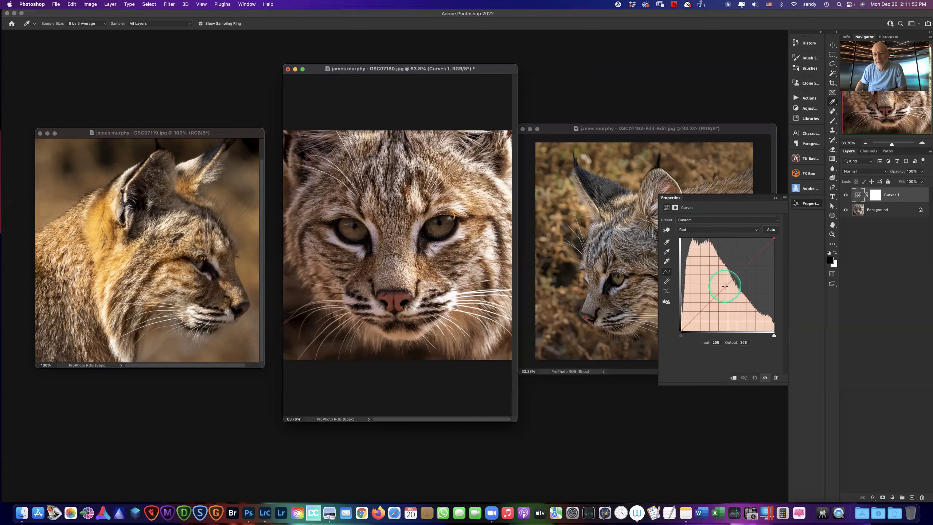
left_click_drag(725, 286, 724, 282)
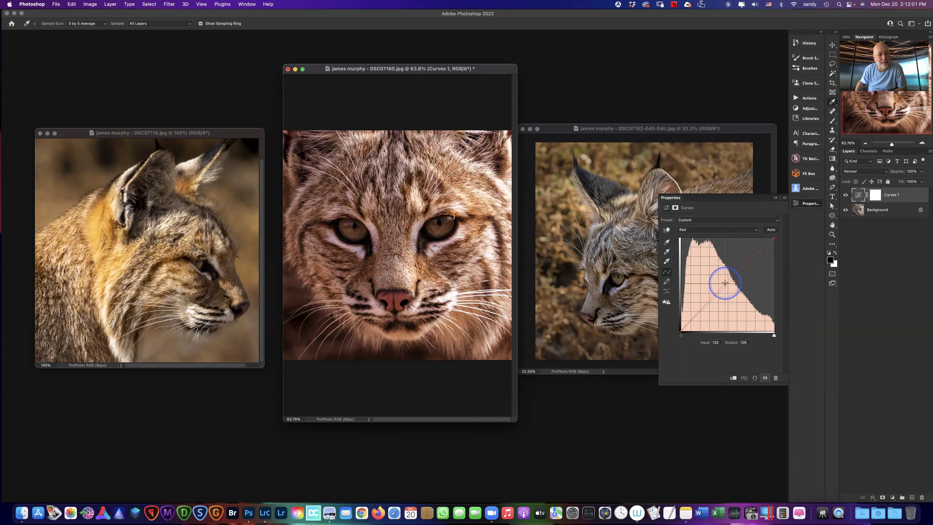
left_click_drag(723, 282, 722, 282)
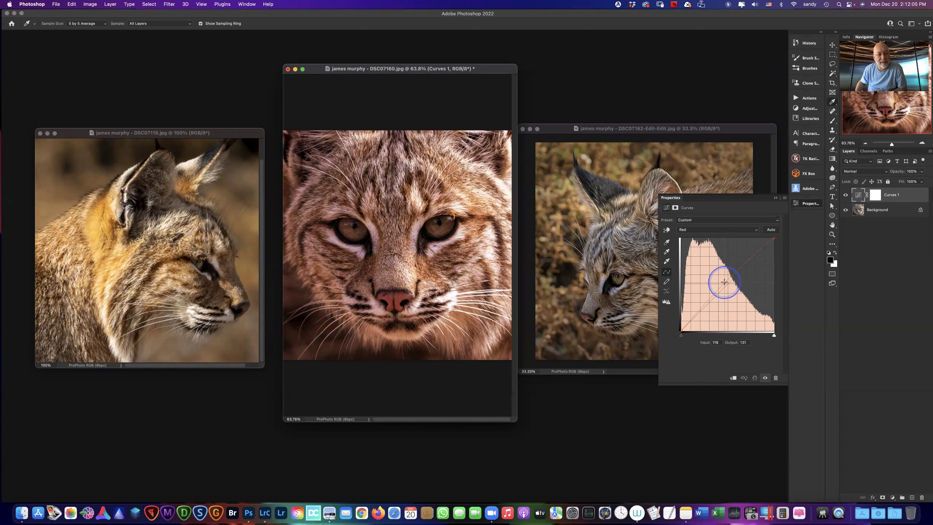
Warm the DSC07160 photo further by moving the blue curve point to input 140, output 99
left_click(698, 230)
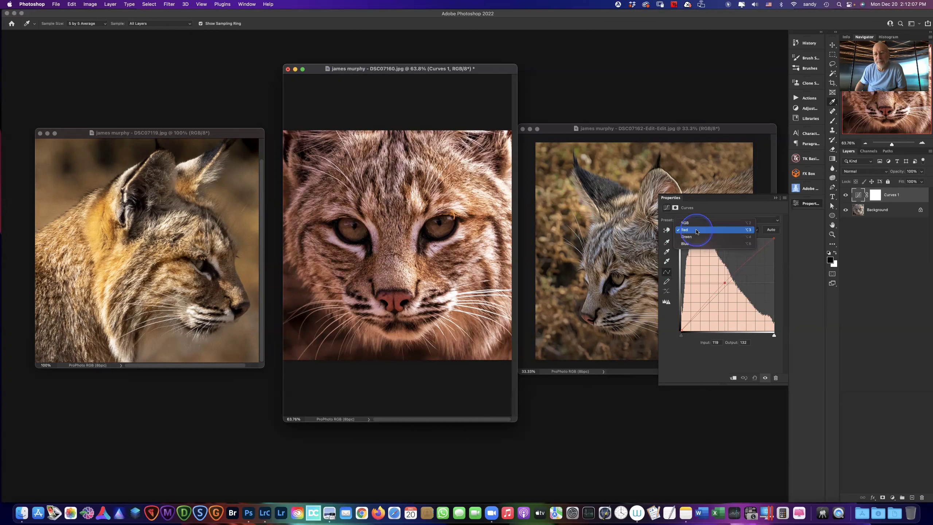
left_click(697, 243)
left_click_drag(727, 285, 731, 294)
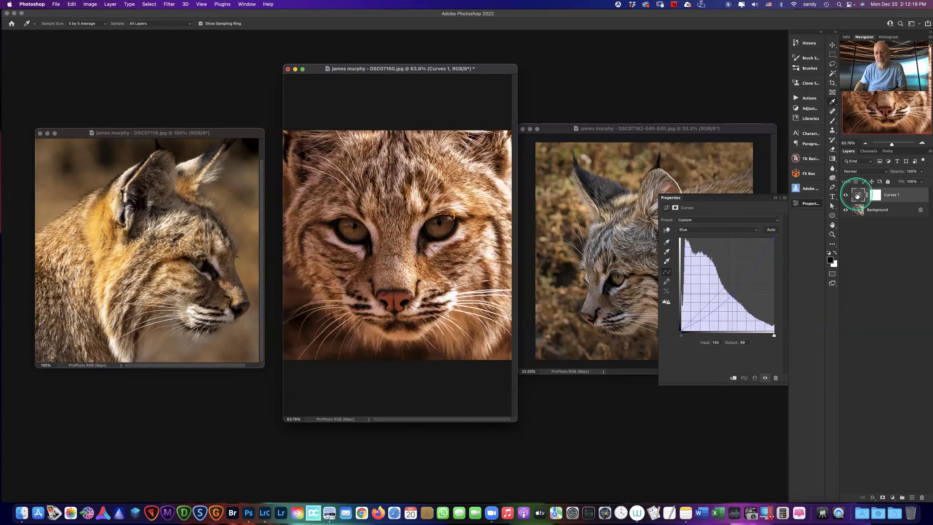
Copy the Curves 1 adjustment layer from DSC07160 onto the DSC07162-Edit-Edit photo
left_click_drag(857, 195, 694, 188)
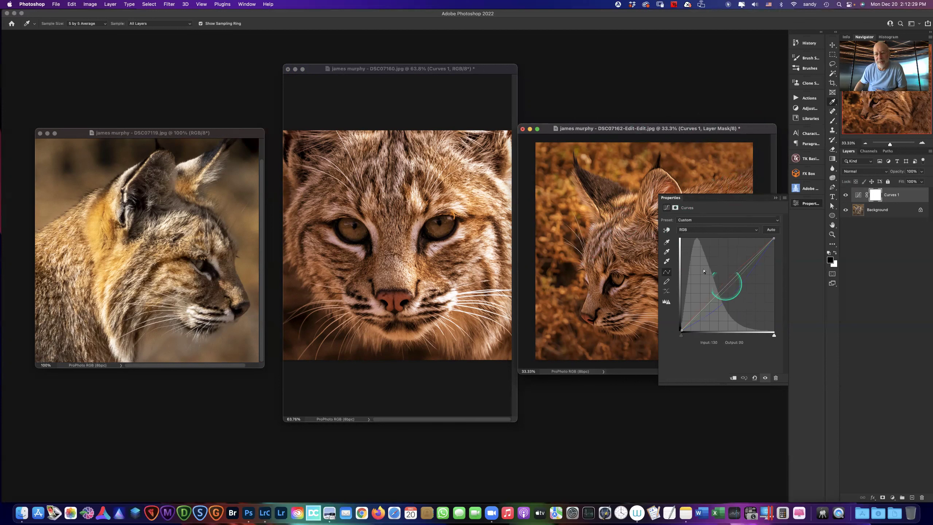
left_click(704, 229)
left_click(705, 230)
Soften the copied curves on DSC07162-Edit-Edit: blue point to input 137, output 108, and red point to input 127, output 129
left_click(700, 230)
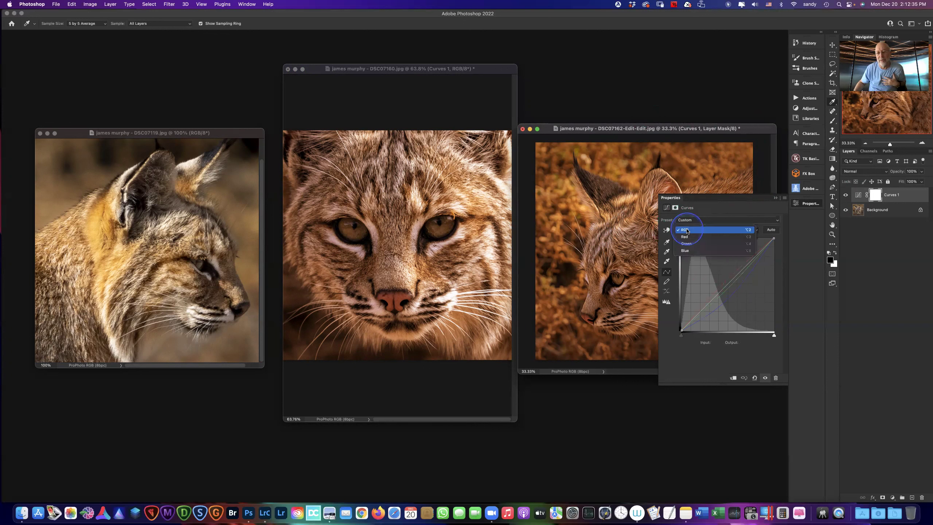
left_click(699, 252)
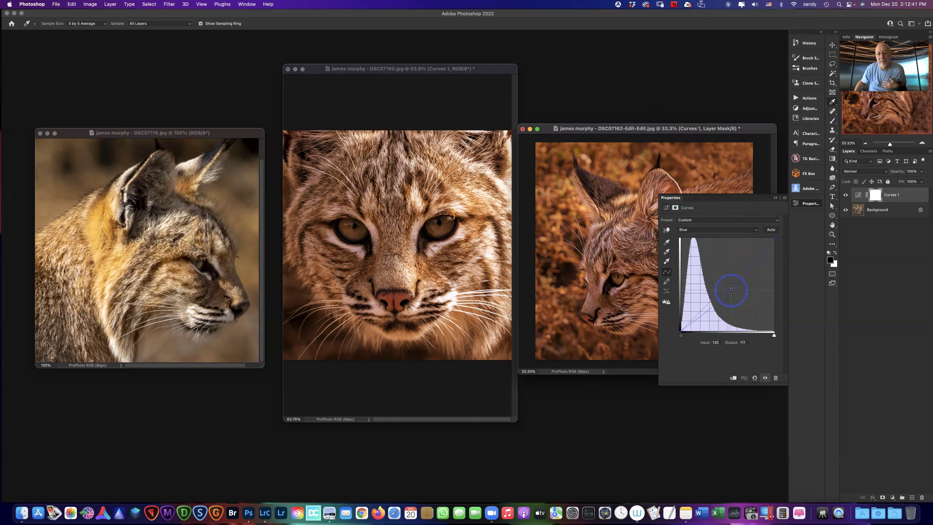
left_click_drag(734, 294, 732, 292)
left_click(708, 229)
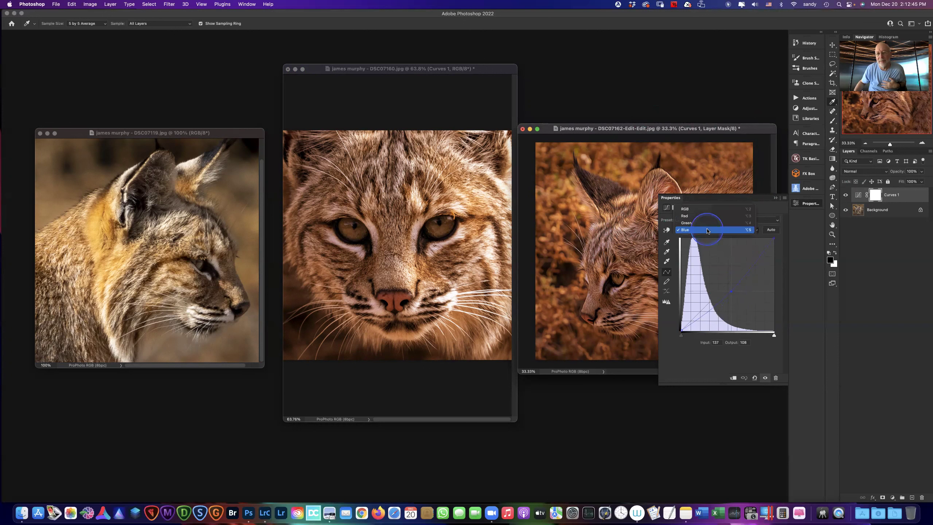
left_click(697, 216)
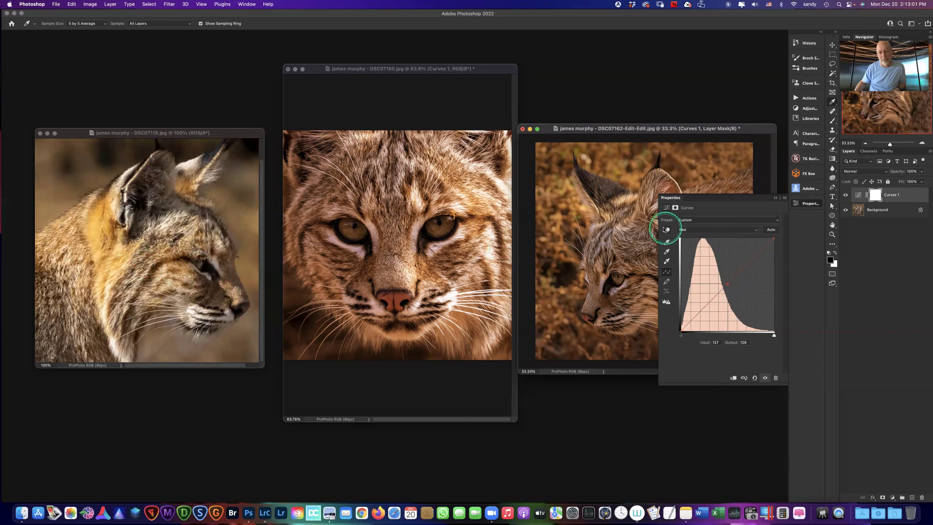
Add a Curves adjustment layer to the DSC07119 photo and raise its red curve to input 114, output 127
left_click(228, 133)
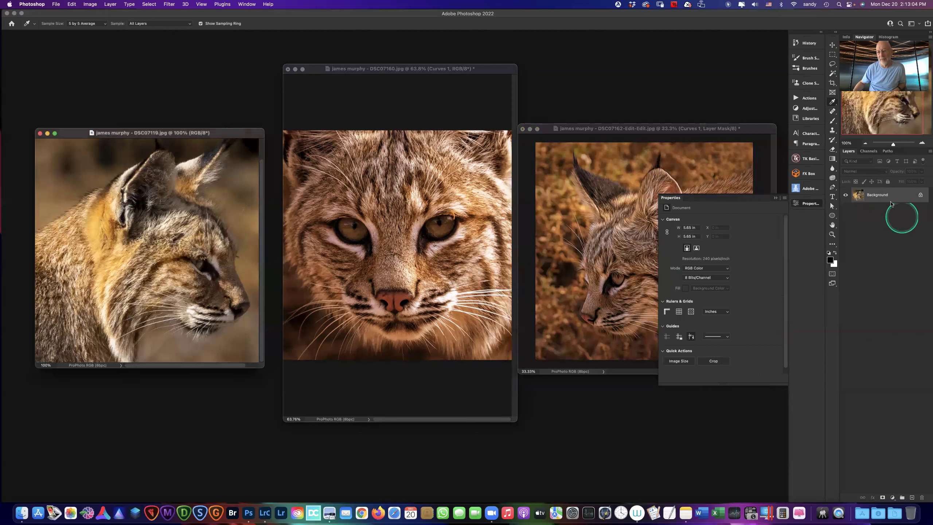
left_click(892, 497)
left_click(890, 374)
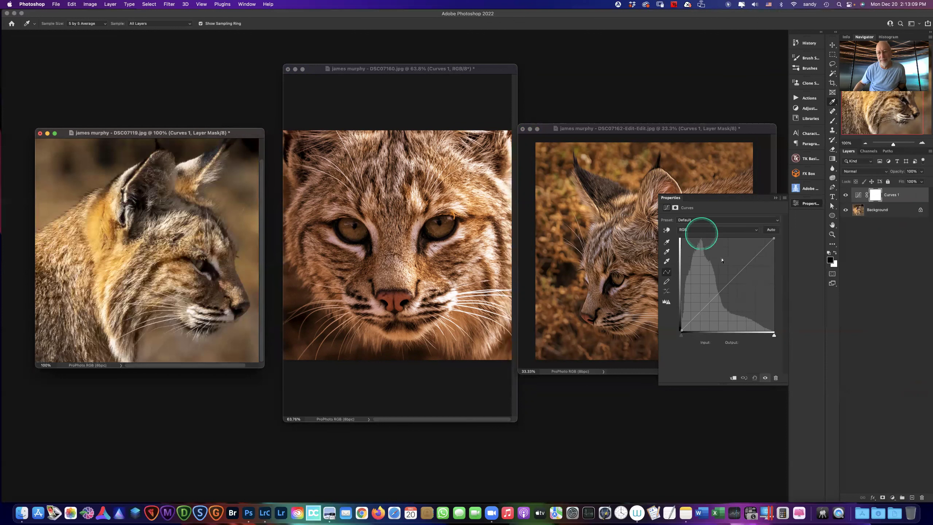
left_click(707, 230)
left_click(703, 237)
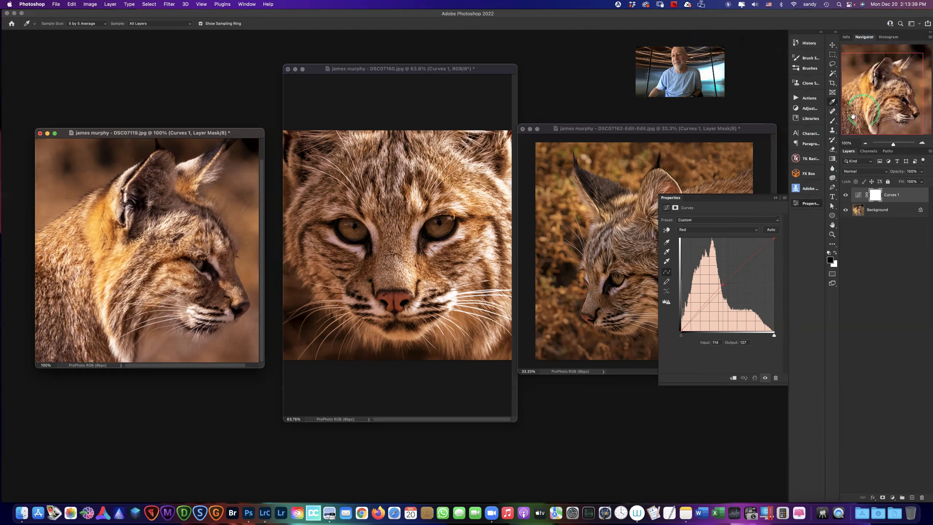
Place three Color Sampler points on DSC07119: on the bobcat's forehead, on its neck and on the dark background
left_click(833, 103)
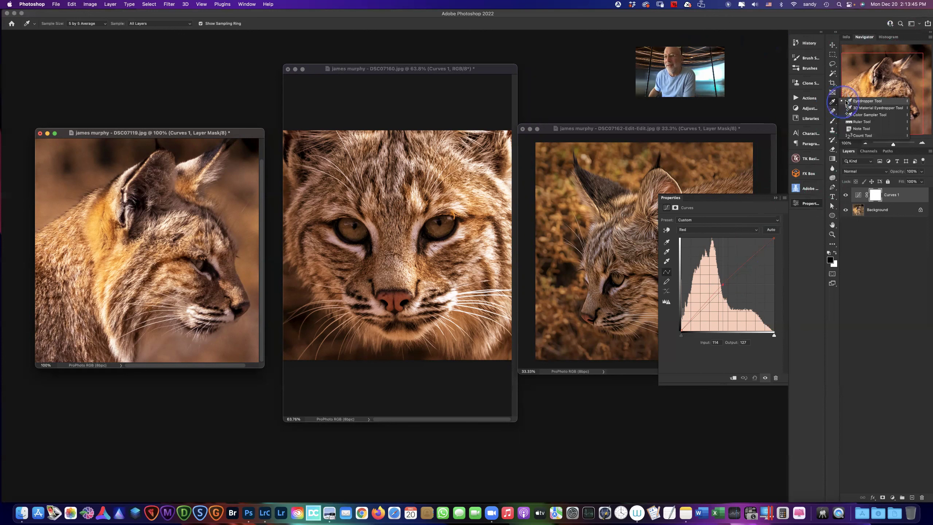
left_click(874, 115)
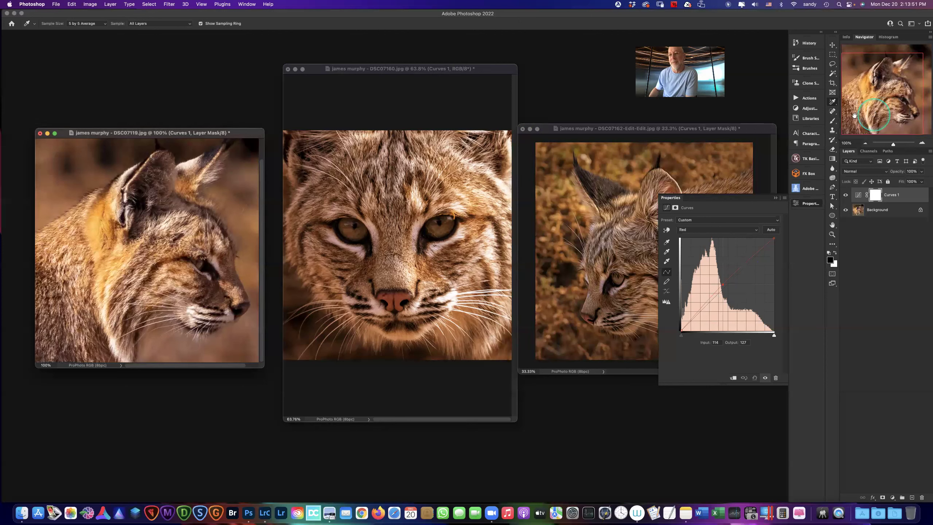
left_click(182, 239)
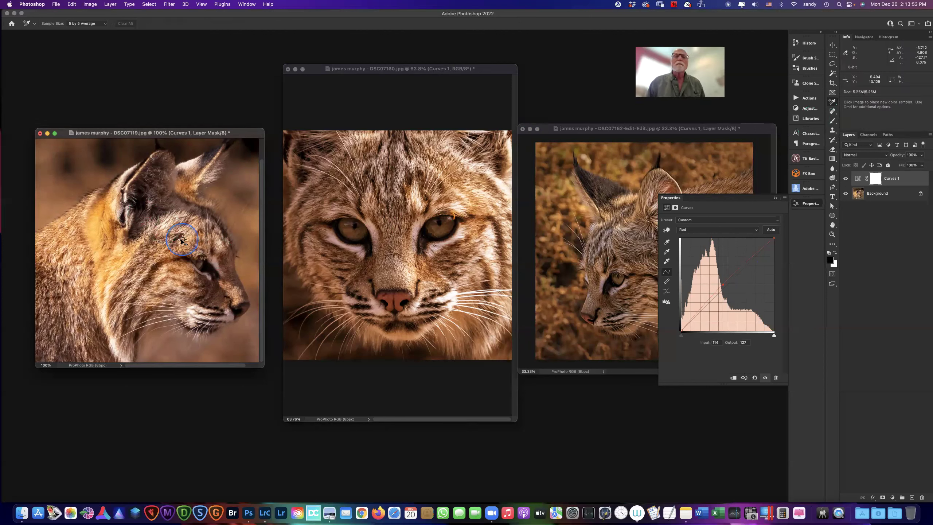
left_click(97, 251)
left_click(81, 168)
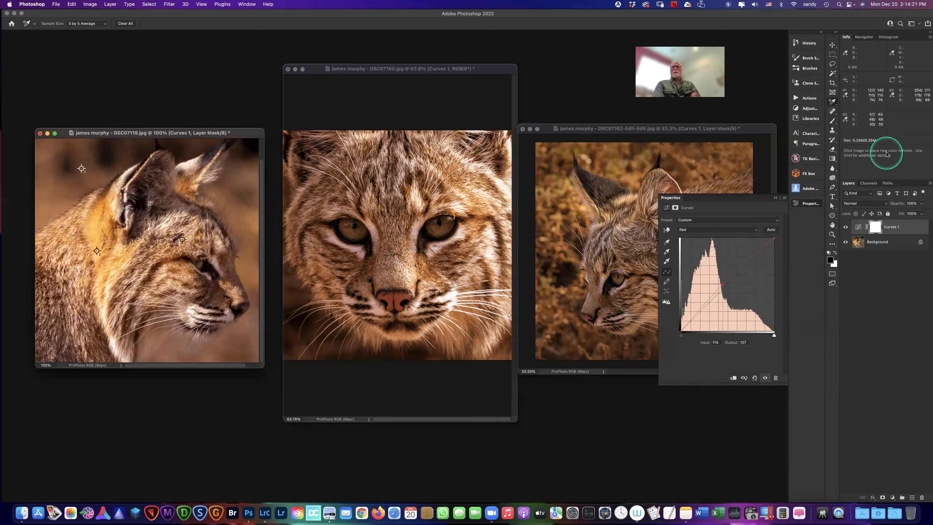
Close the DSC07119, DSC07160 and DSC07162-Edit-Edit photos without saving changes, and collapse the adjustment properties
left_click(41, 134)
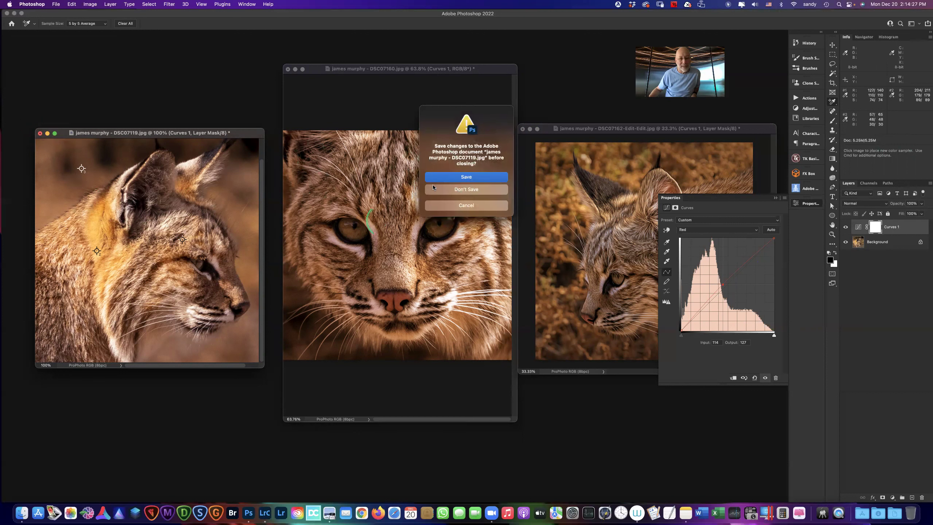
left_click(453, 190)
left_click(288, 69)
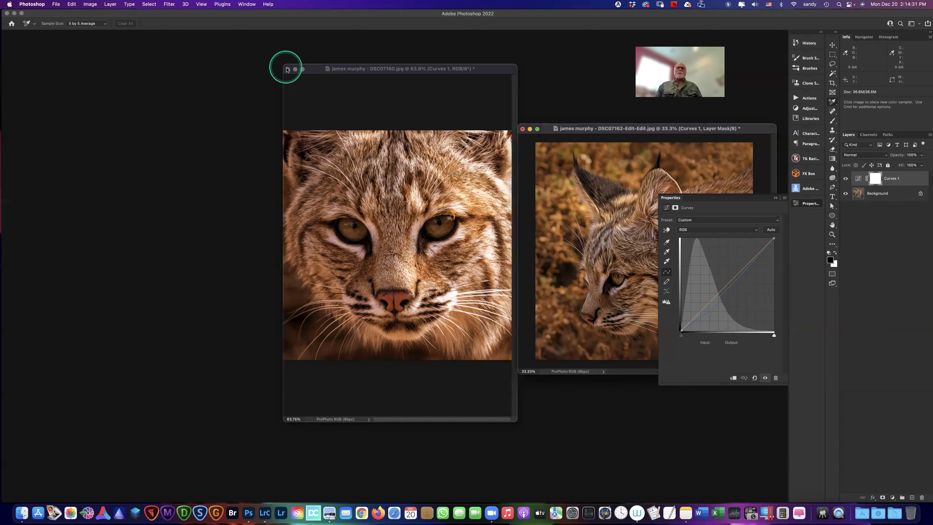
left_click(457, 194)
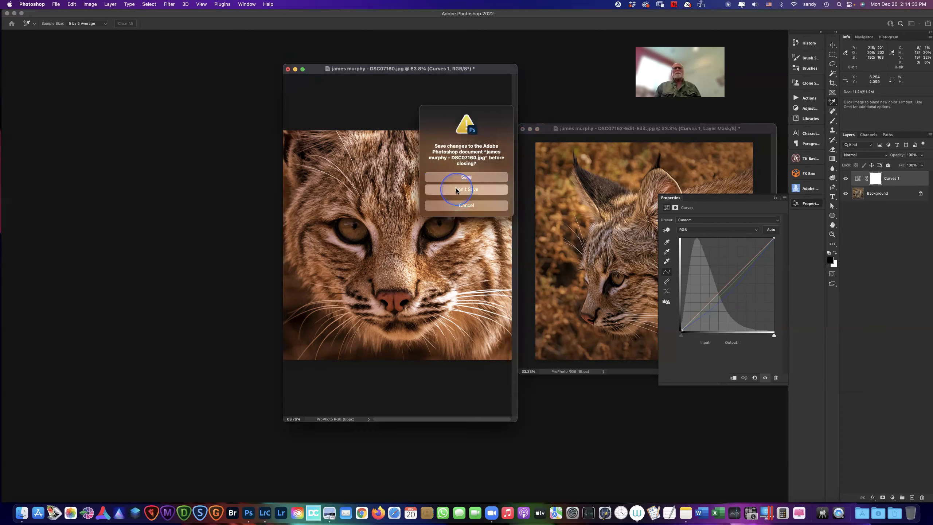
left_click(522, 128)
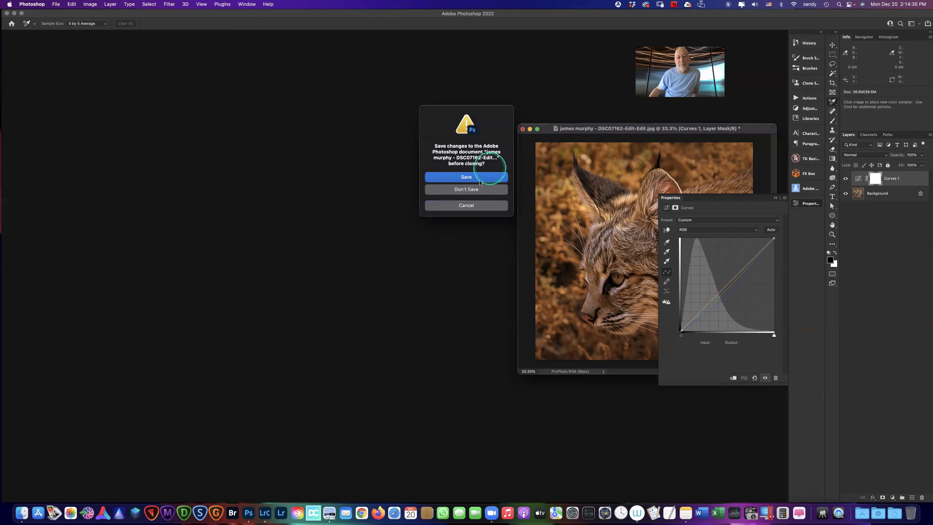
left_click(471, 188)
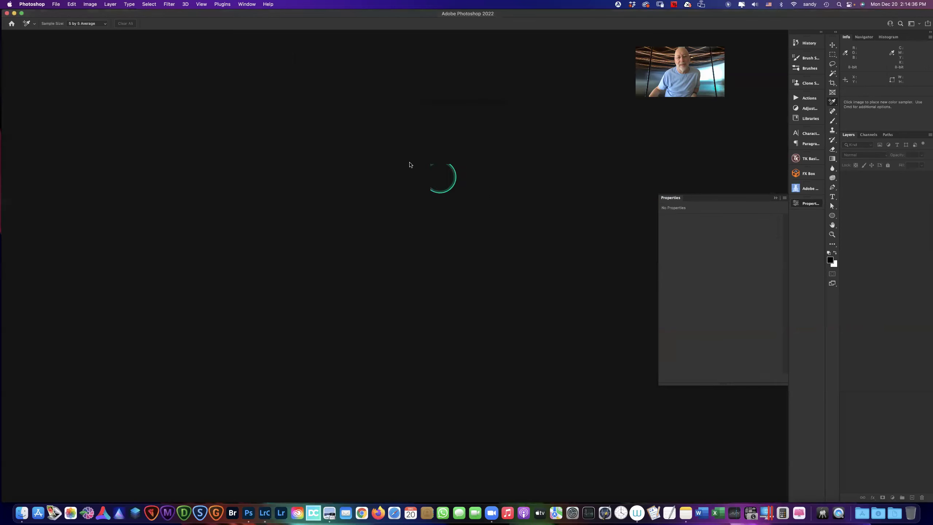
left_click(775, 198)
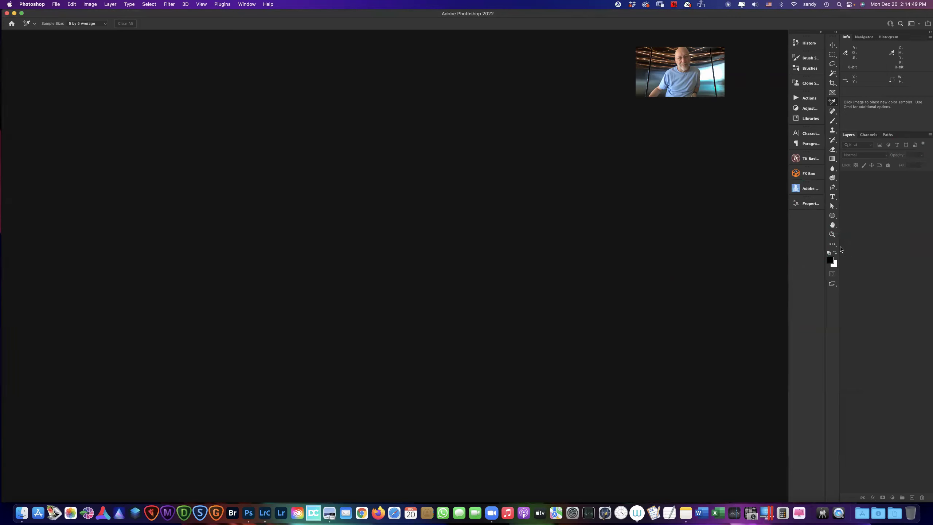
Open DSC07119.jpg and DSC07130-Edit.jpg from the Camera Club folder in Photoshop
left_click(21, 512)
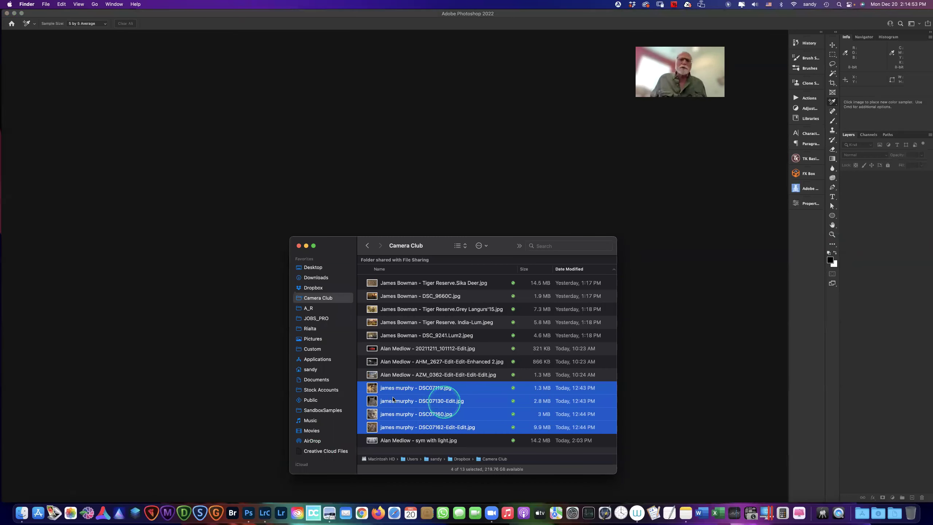
left_click(649, 391)
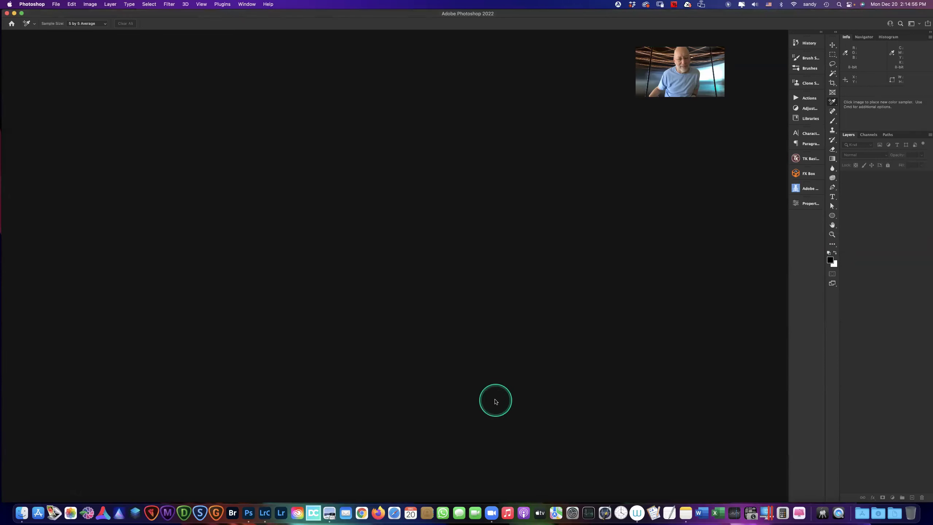
left_click(21, 512)
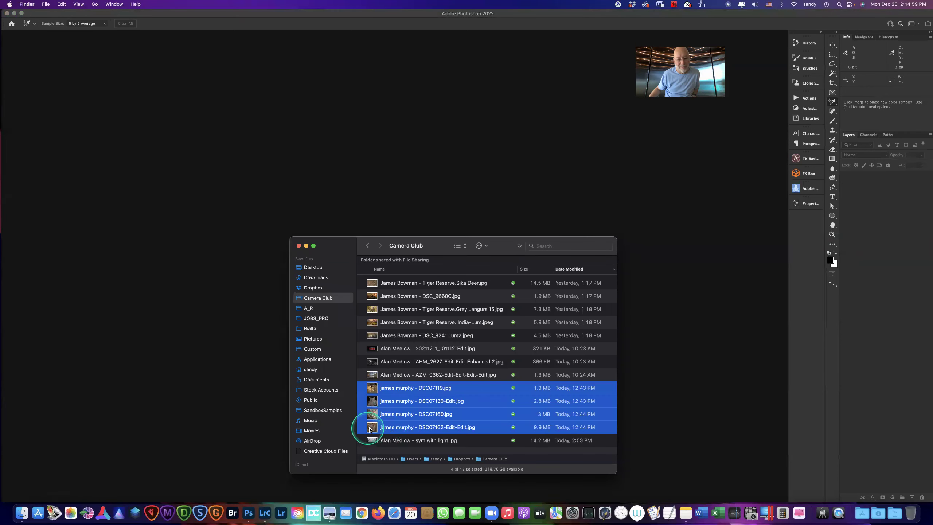
left_click(372, 401)
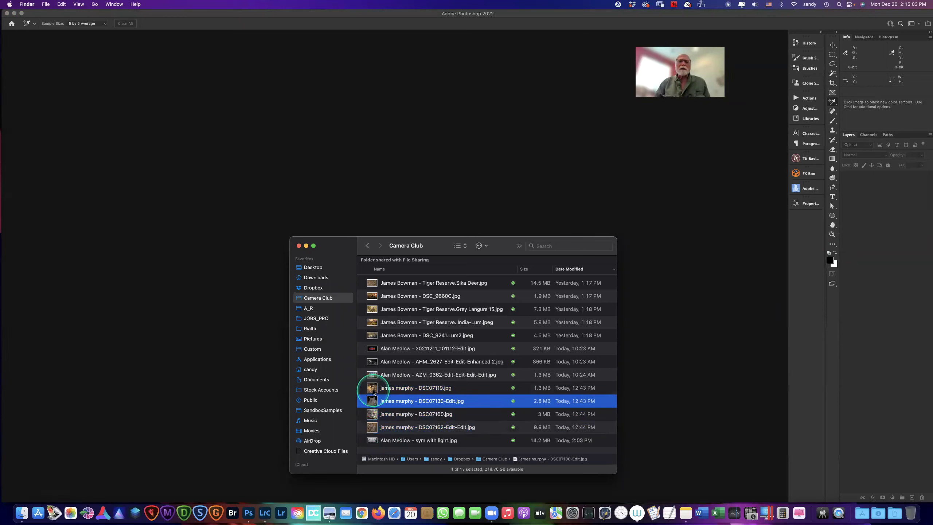
left_click(372, 388, "super")
left_click_drag(372, 398, 248, 512)
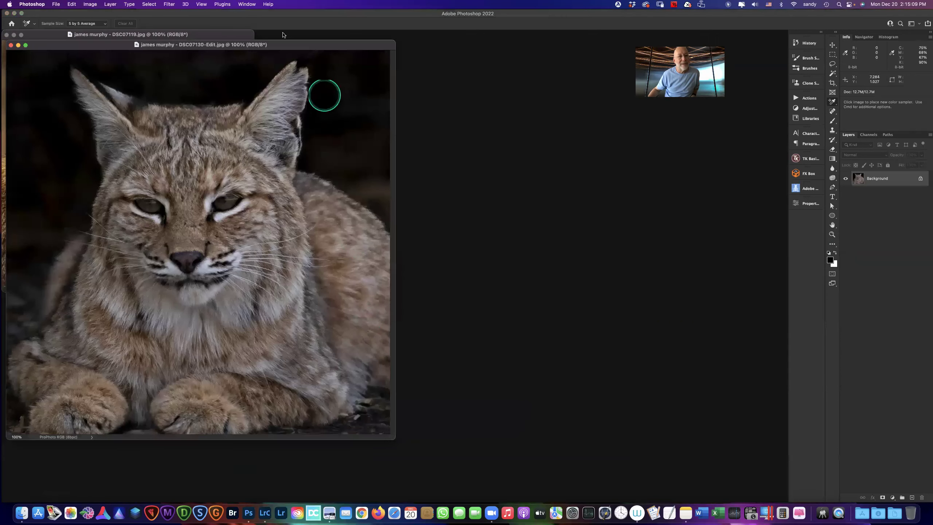
Copy the DSC07119 photo as a new layer into DSC07130-Edit, with the document windows arranged and the destination window widened
left_click_drag(281, 38, 494, 78)
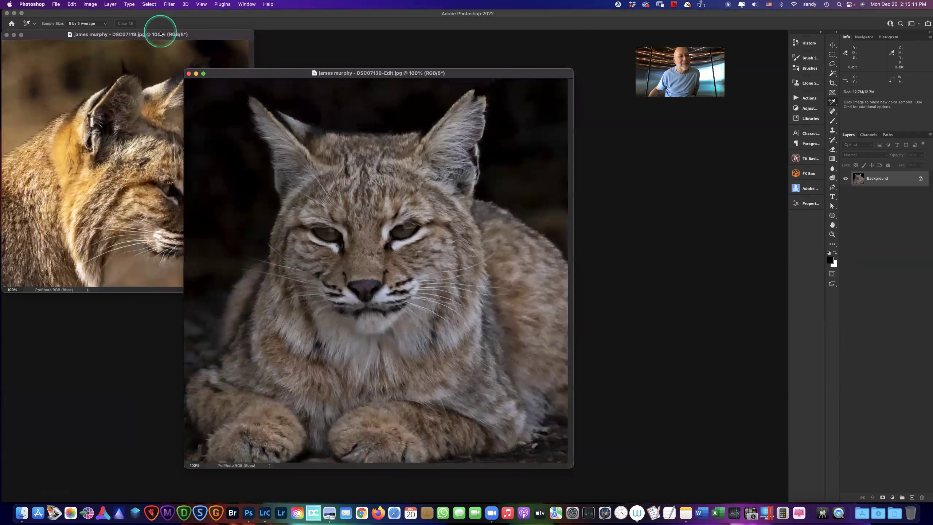
left_click(176, 36)
left_click_drag(176, 37, 209, 98)
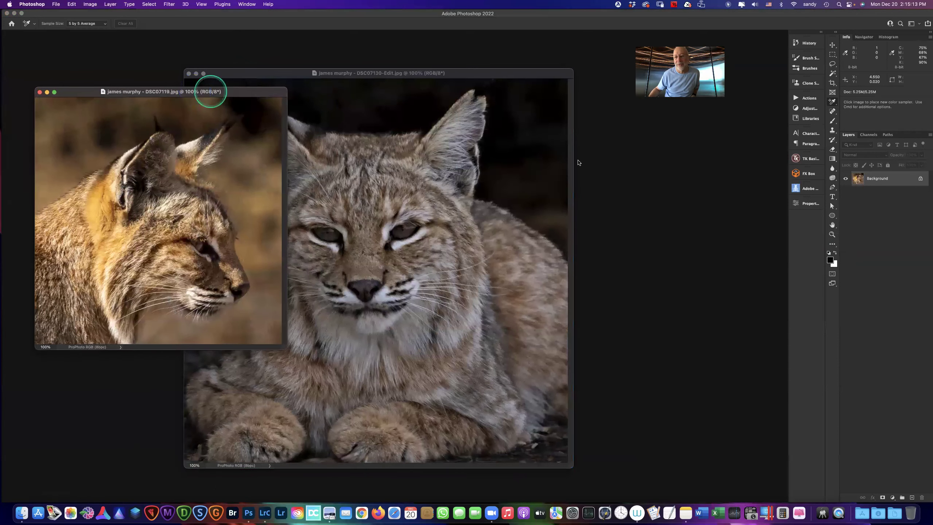
left_click_drag(876, 178, 373, 226)
left_click_drag(573, 191, 750, 182)
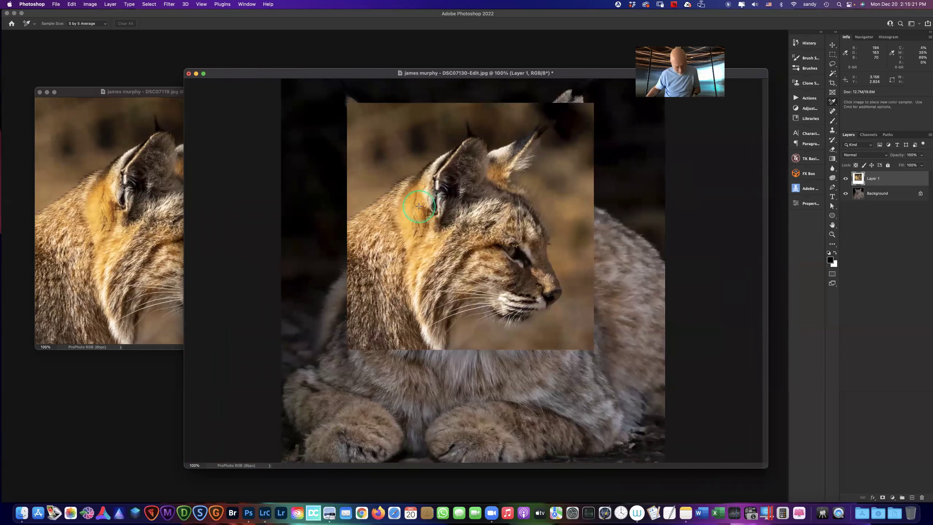
Convert the Background of DSC07130-Edit into a regular layer and scale it down to about 62% around its center
double_click(886, 193)
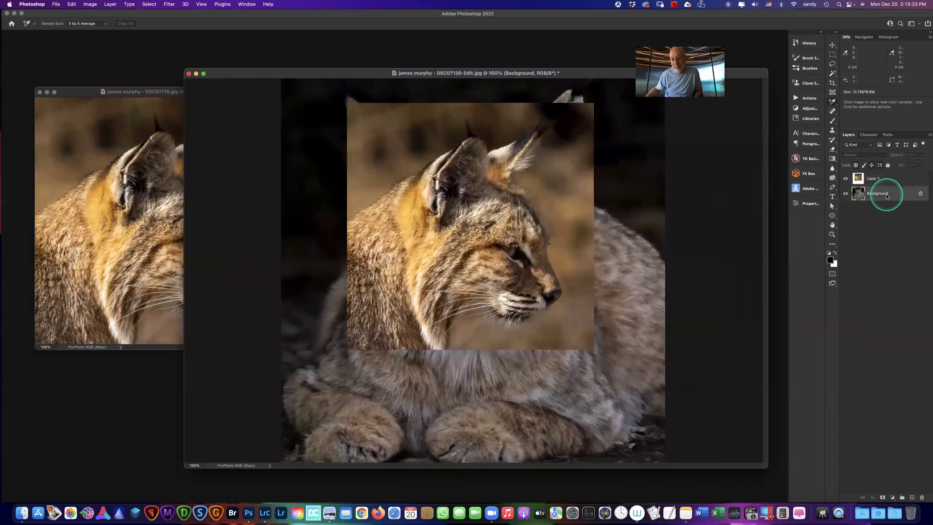
left_click(494, 261)
key("super+t")
left_click(539, 340)
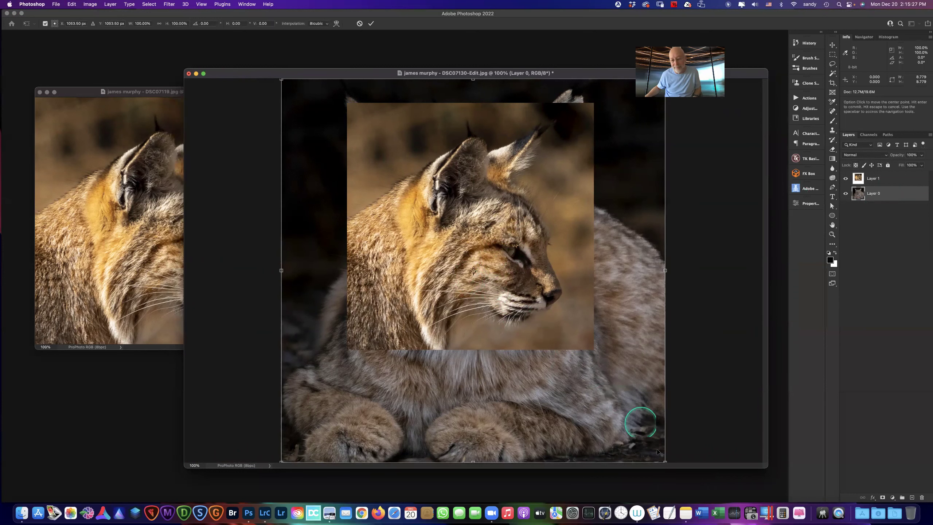
left_click_drag(663, 460, 592, 389)
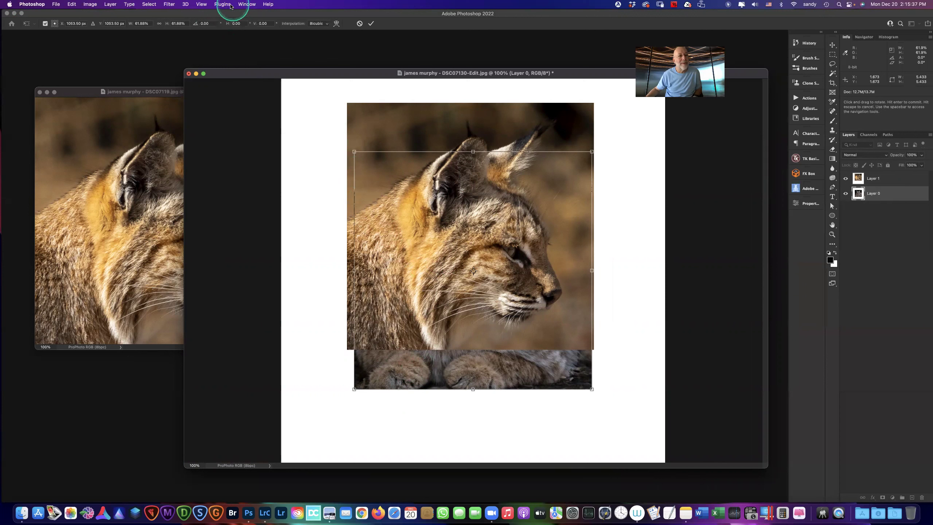
left_click(85, 4)
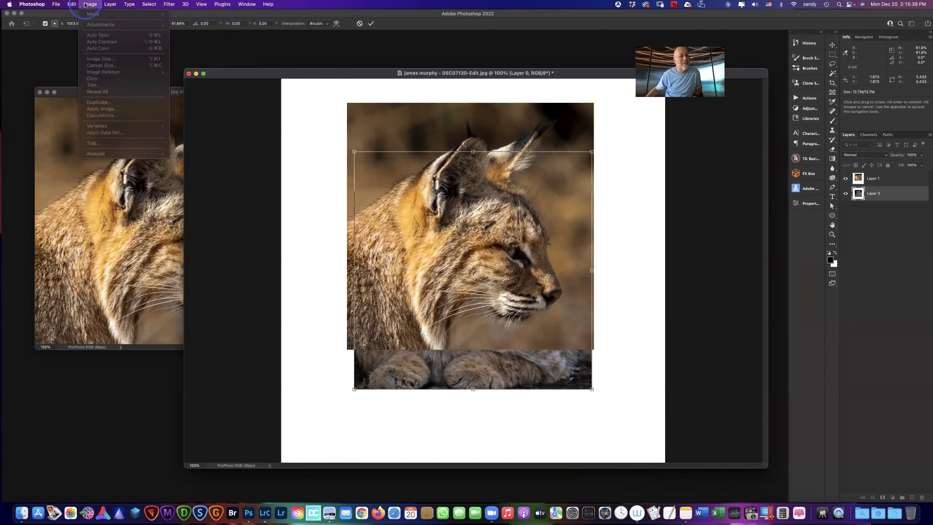
left_click(85, 5)
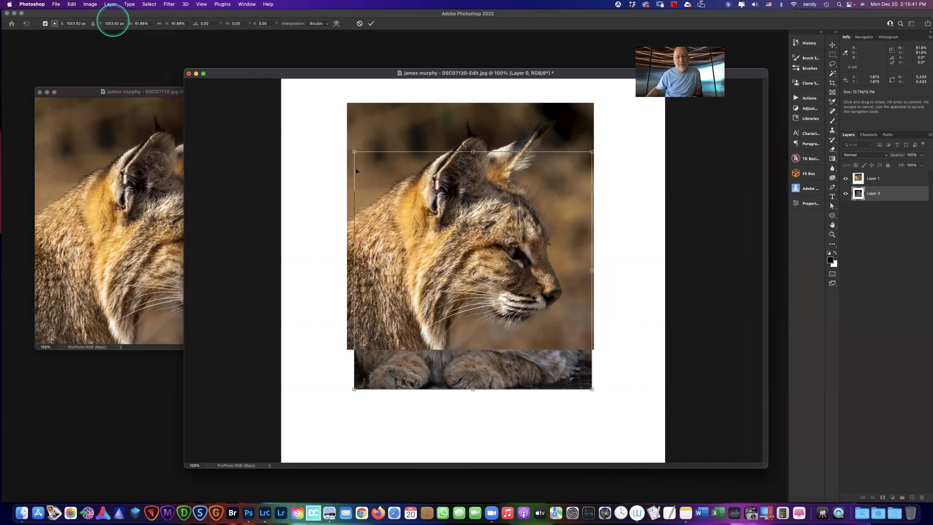
double_click(390, 189)
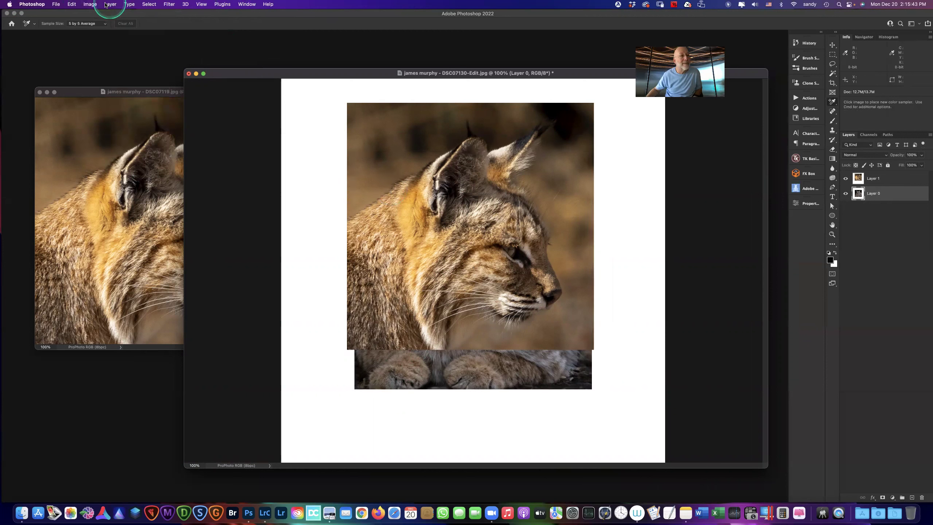
Extend the DSC07130-Edit canvas width equally on both sides using a relative Canvas Size with the center anchor
left_click(91, 5)
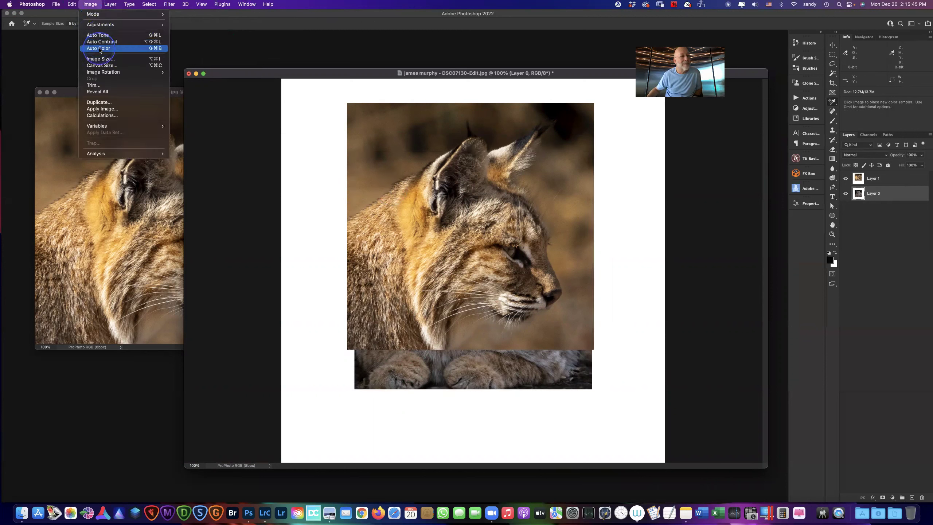
left_click(110, 66)
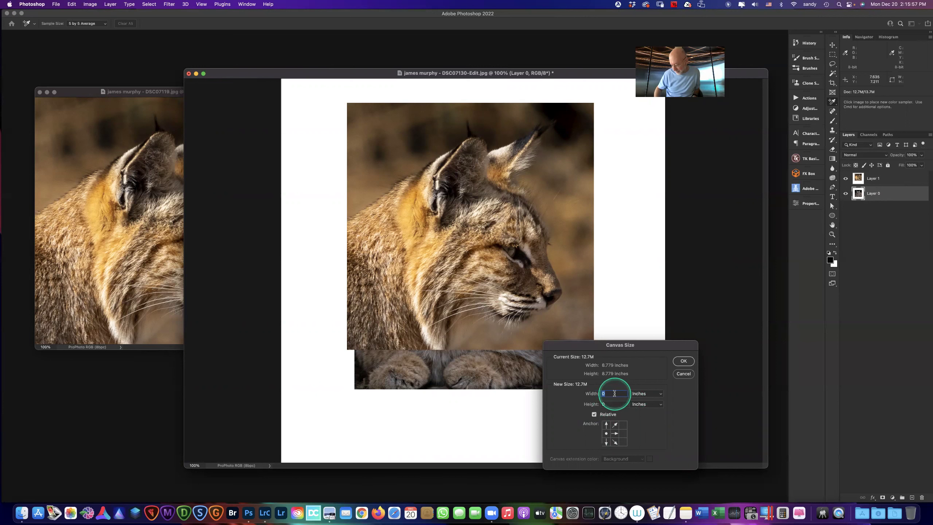
key("Return")
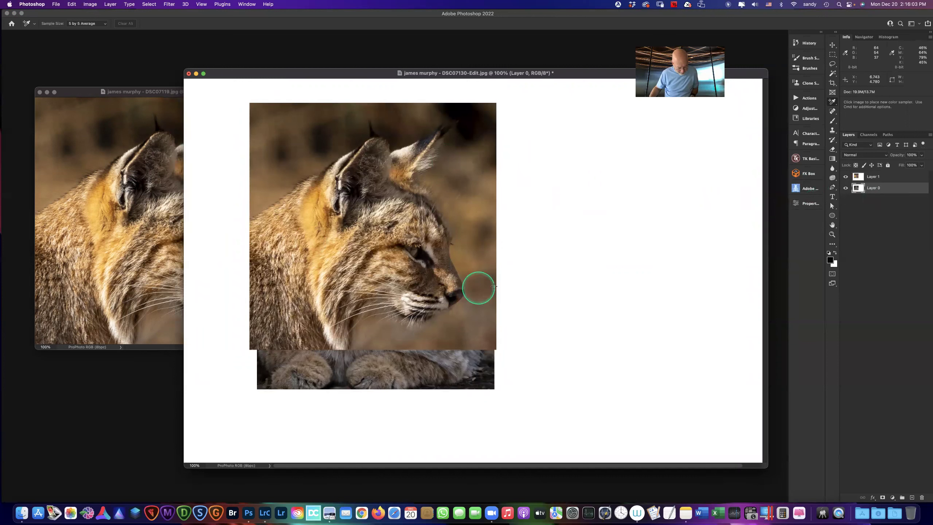
Place the two bobcat photos side by side on the white canvas, with the profile portrait to the left of the front-facing one
left_click(832, 47)
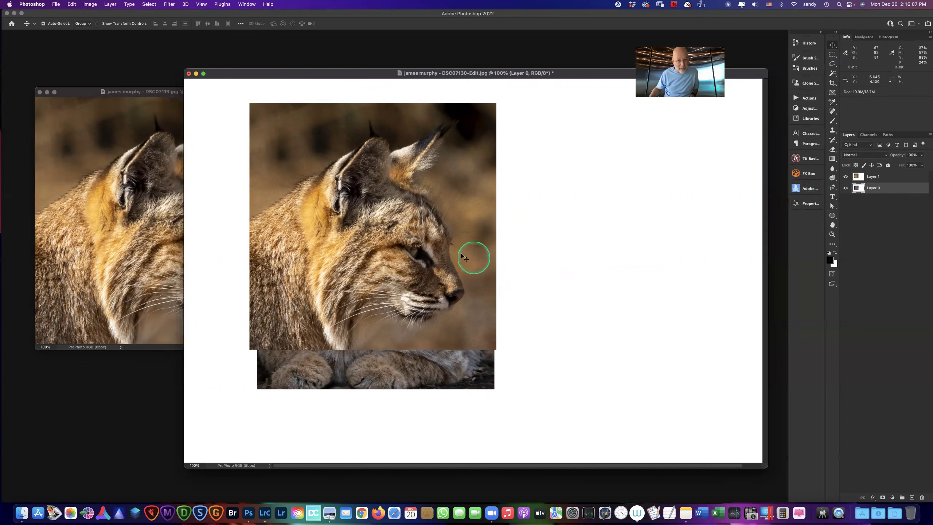
key("super")
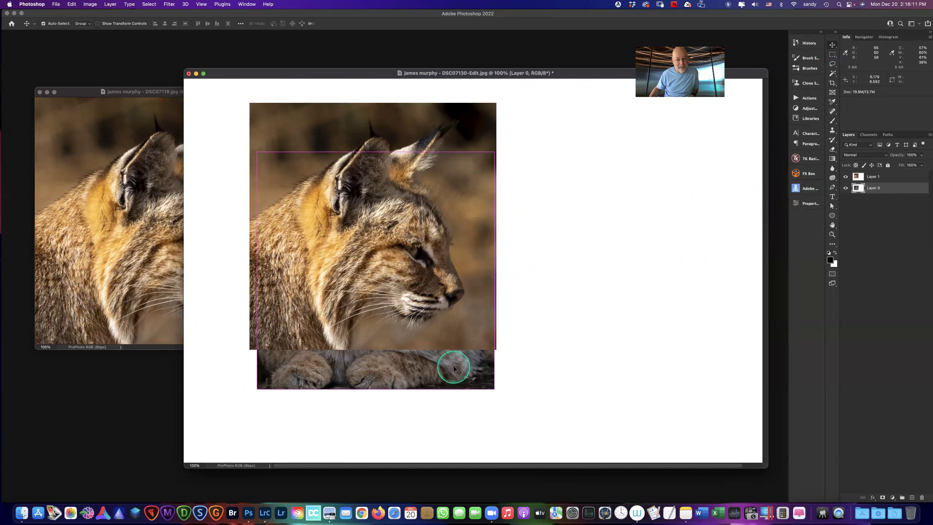
left_click_drag(451, 366, 702, 326)
left_click_drag(420, 257, 397, 260)
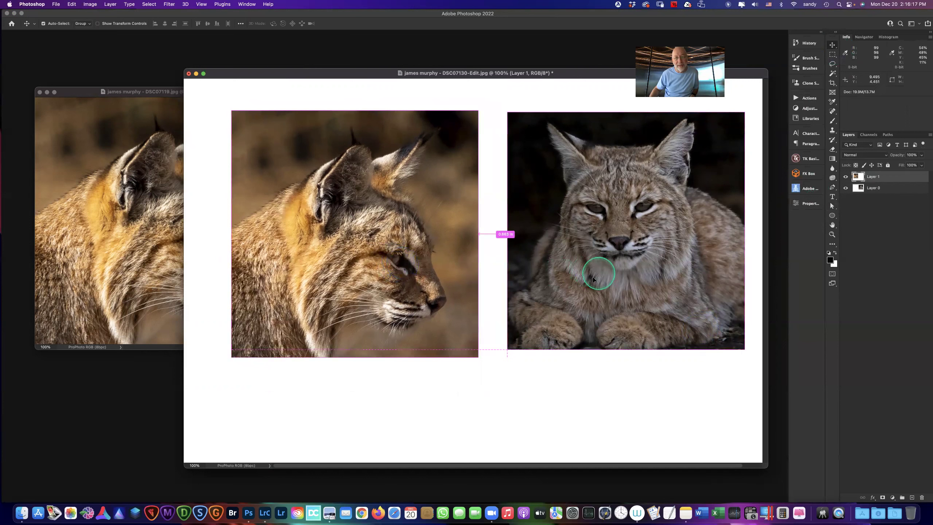
left_click_drag(598, 271, 591, 278)
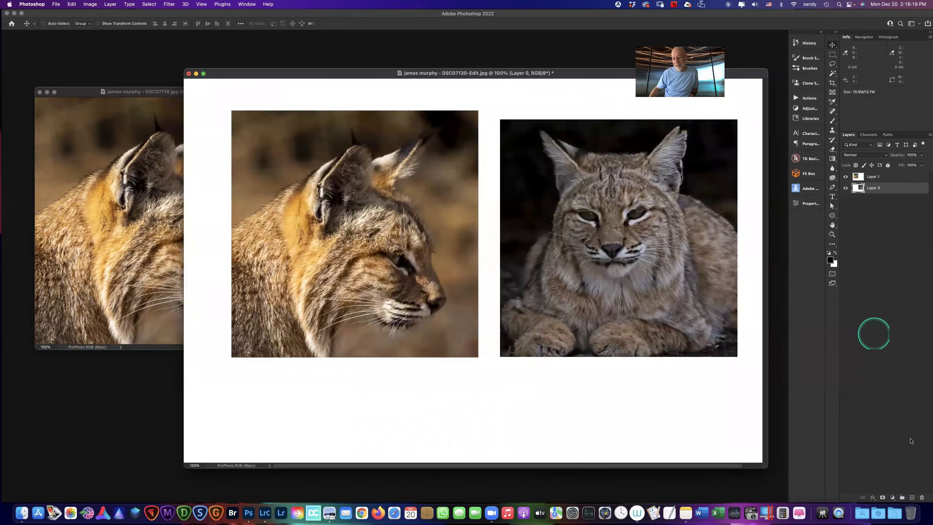
Add a Curves adjustment layer directly above Layer 0 and brighten the RGB curve at input 101, output 147
left_click(894, 498)
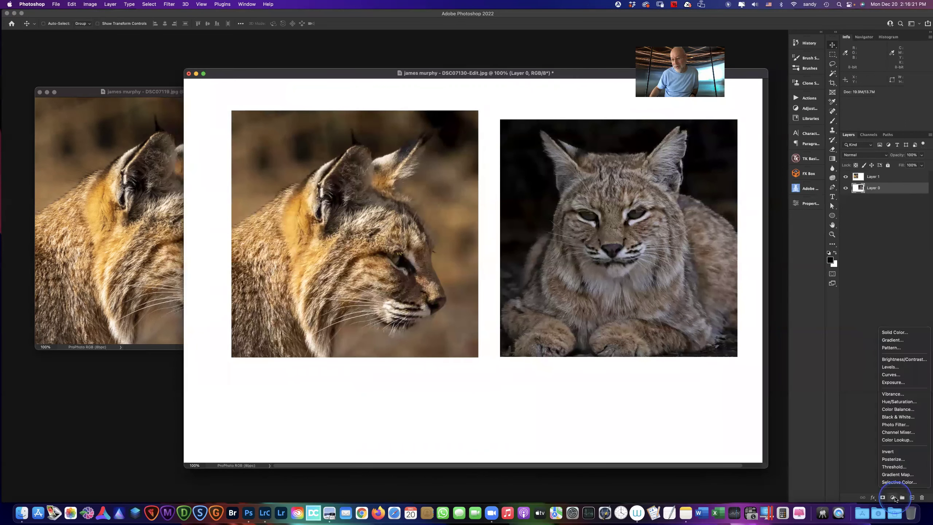
left_click(895, 377)
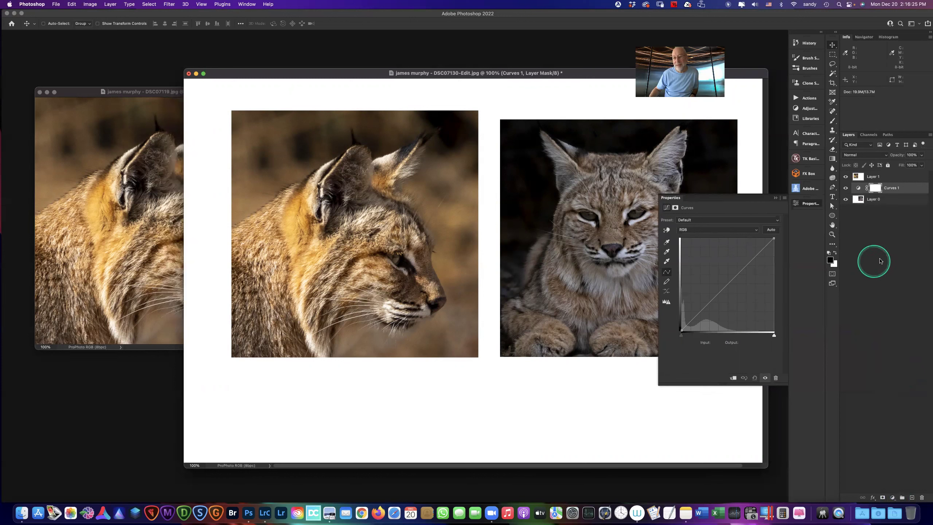
left_click_drag(724, 291, 717, 276)
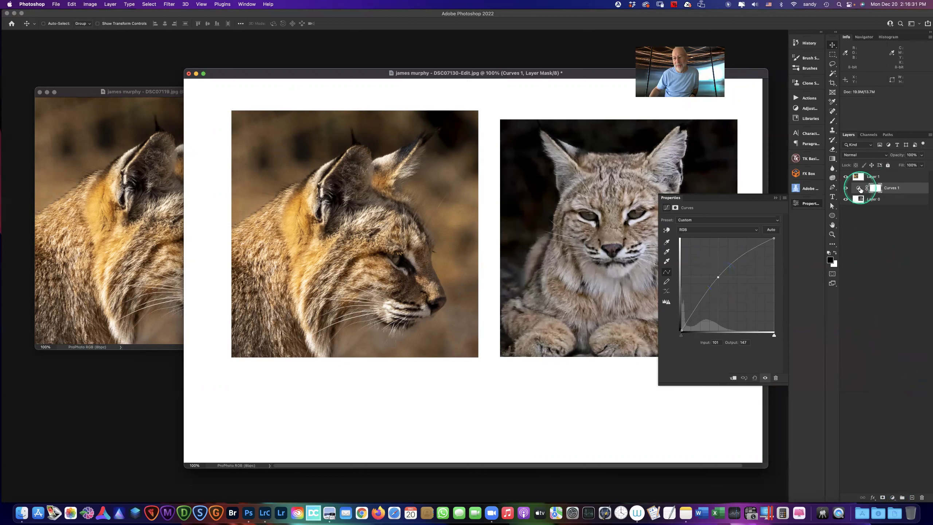
Move the Curves 1 layer above Layer 1 to compare its effect, and return it to directly above Layer 0
left_click_drag(861, 179, 859, 172)
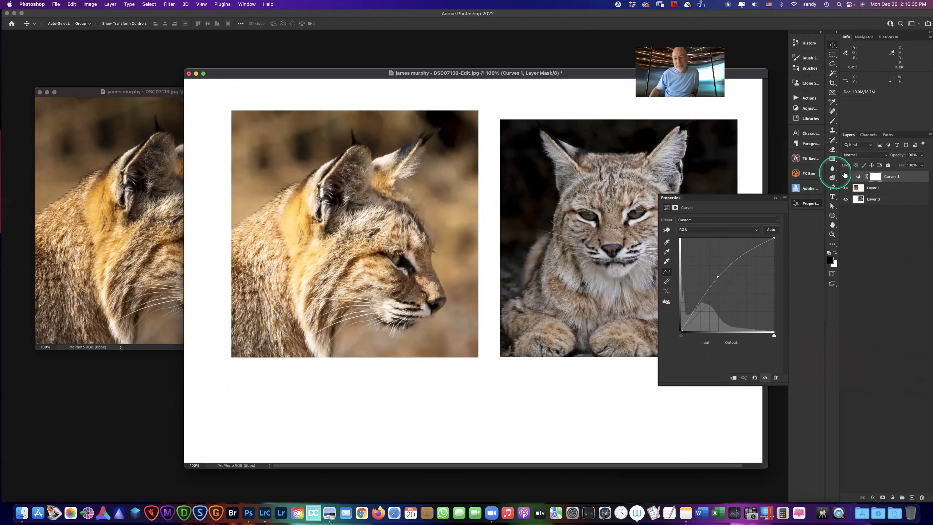
left_click_drag(856, 176, 857, 191)
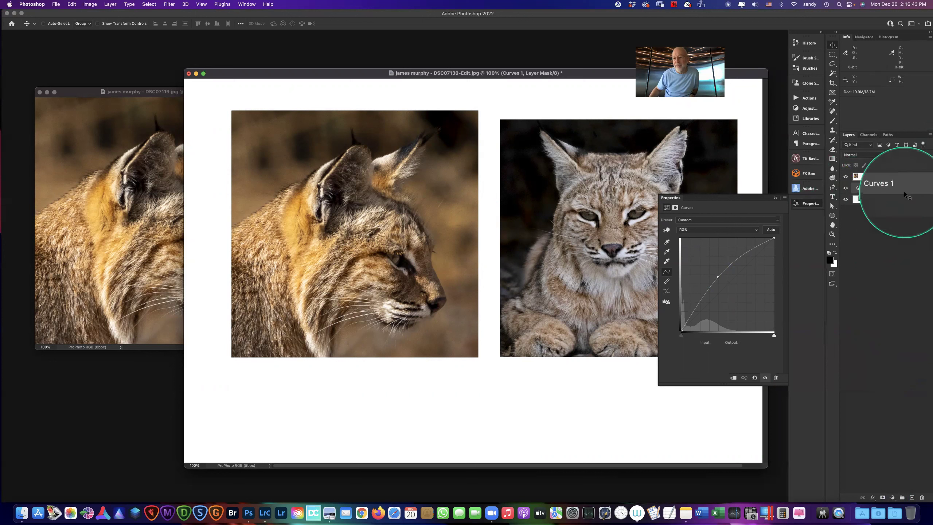
Clip the Curves 1 adjustment layer to Layer 0 so it affects only the front-facing bobcat photo
key("super")
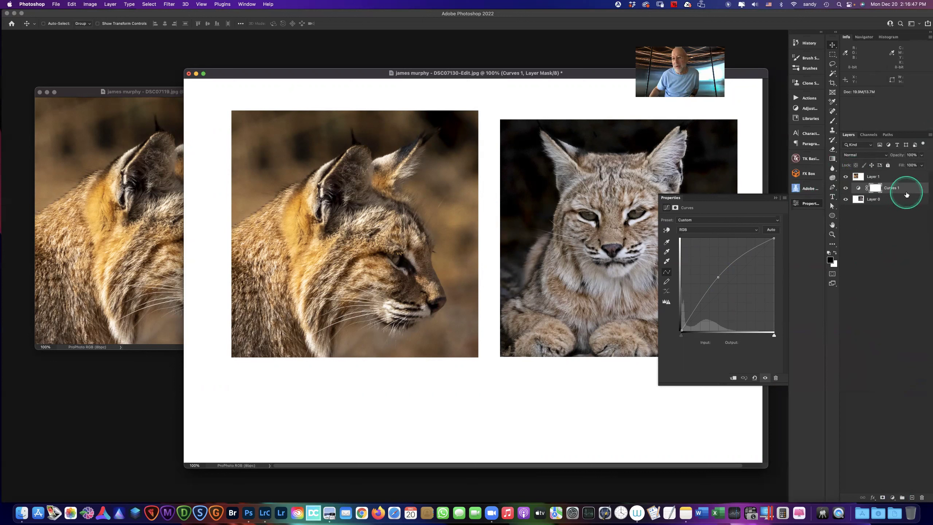
left_click(905, 190)
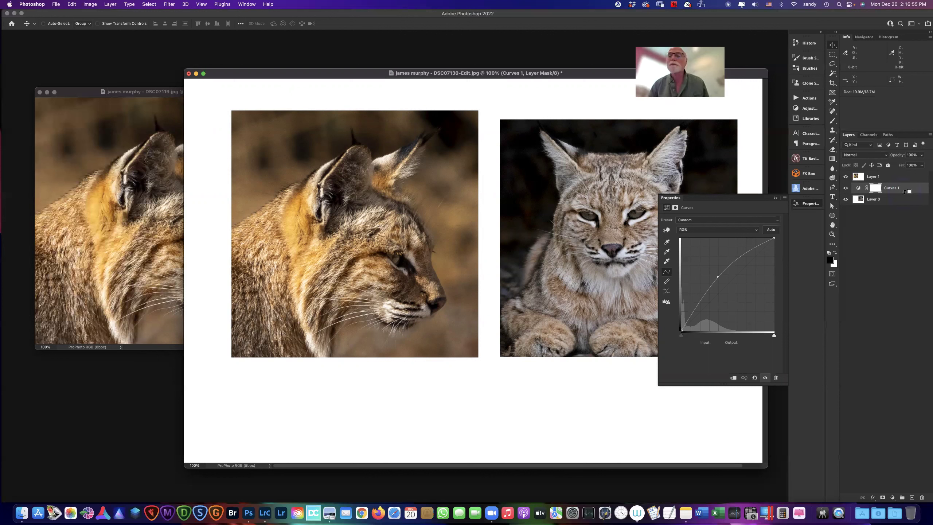
left_click(905, 193, "alt")
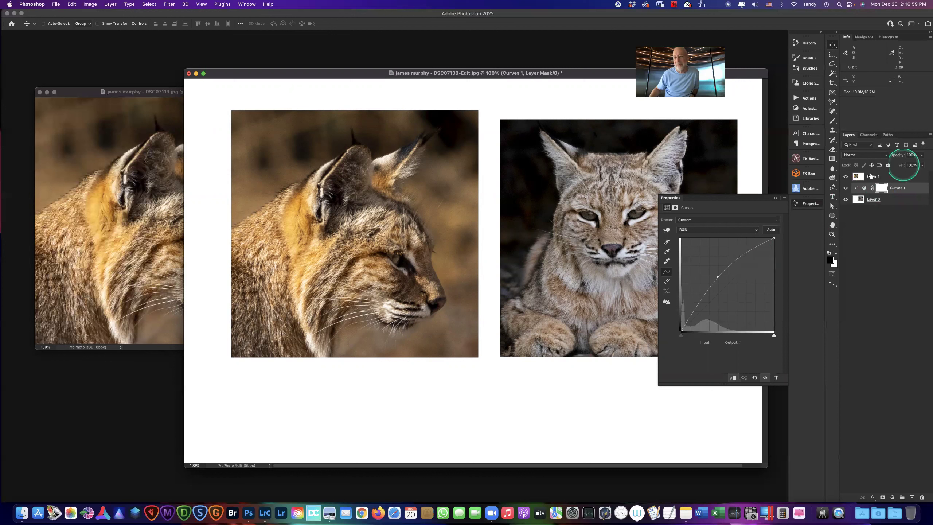
Compare the Curves 1 effect unclipped and clipped with Layer 1 moved to the bottom of the stack, and restore the original layer order
left_click_drag(867, 195, 864, 205)
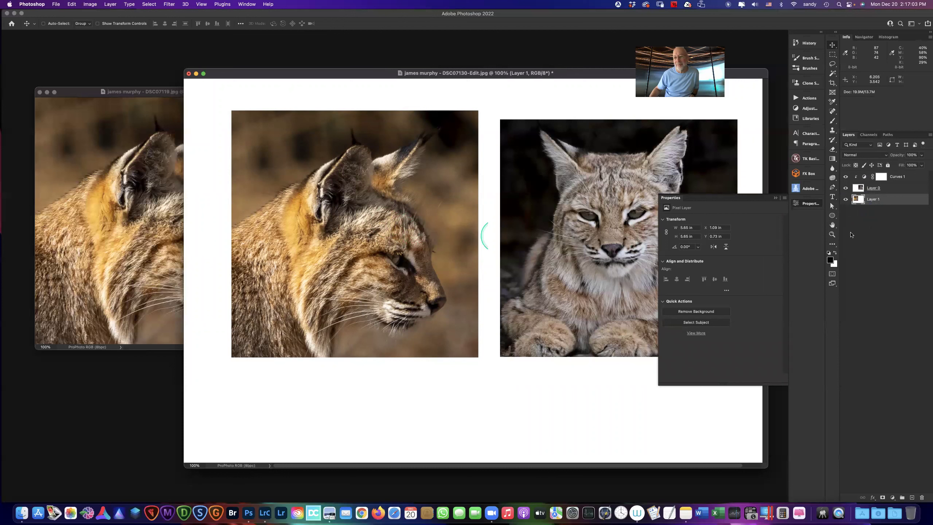
left_click_drag(895, 181, 895, 184)
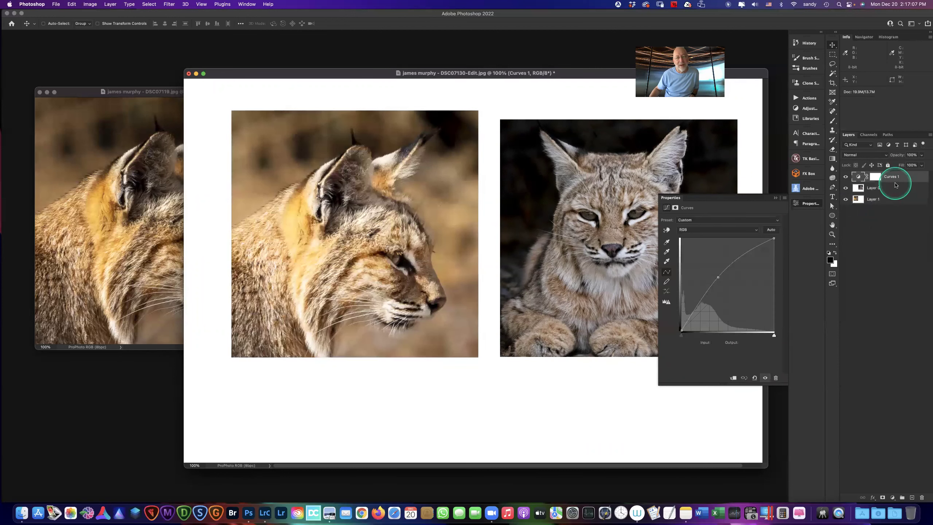
left_click_drag(895, 184, 895, 182)
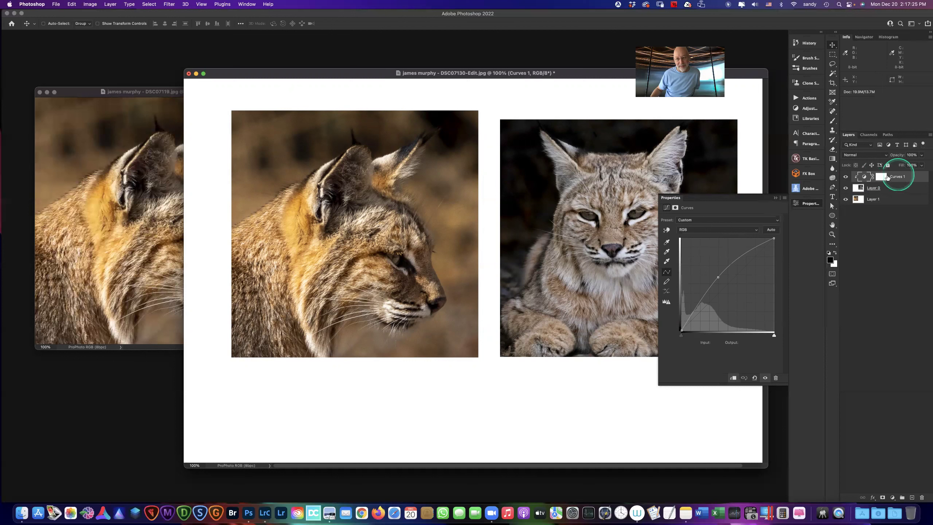
left_click(361, 245)
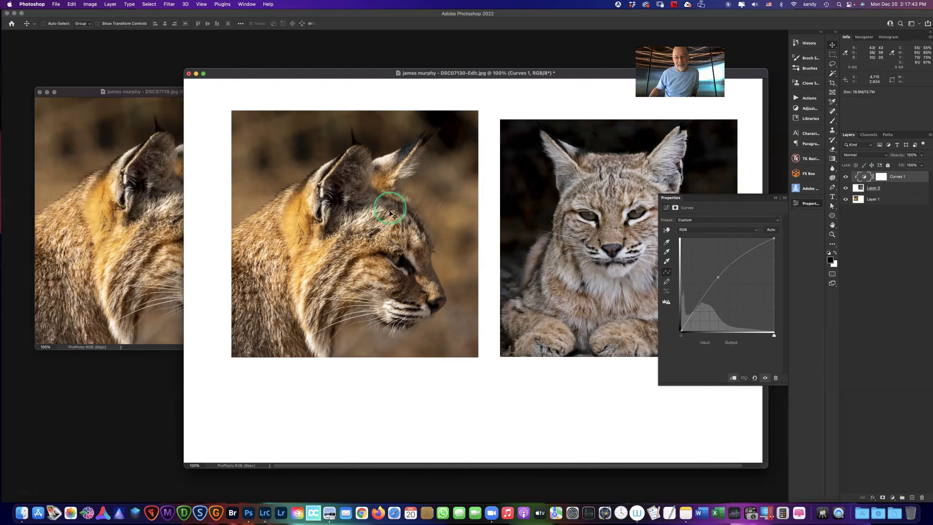
left_click(887, 199)
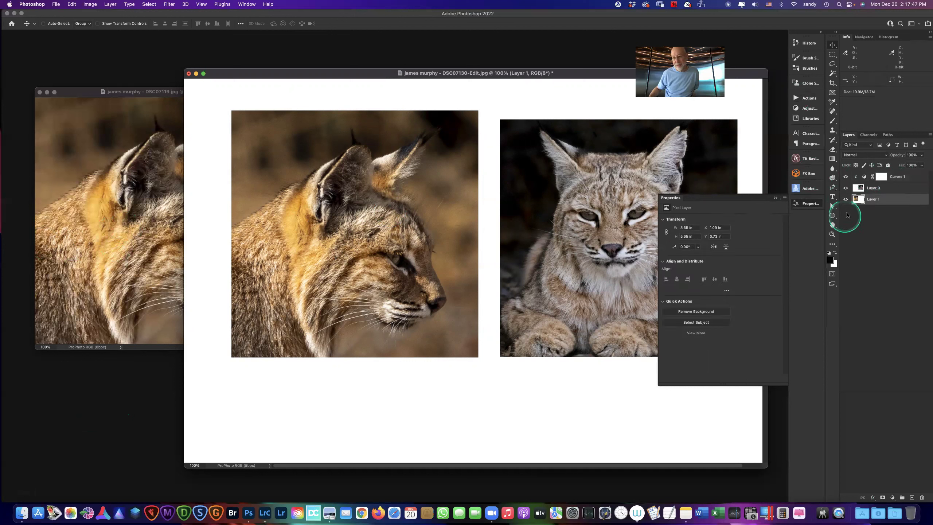
left_click_drag(882, 199, 881, 172)
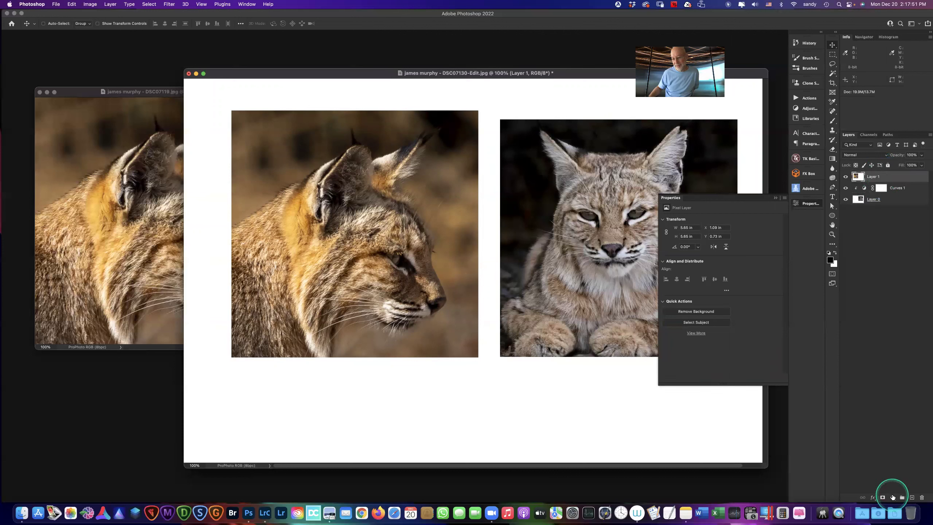
Add a second Curves adjustment layer directly above Layer 1 and darken the RGB curve with a midtone point and a point at input 185, output 171
left_click(893, 497)
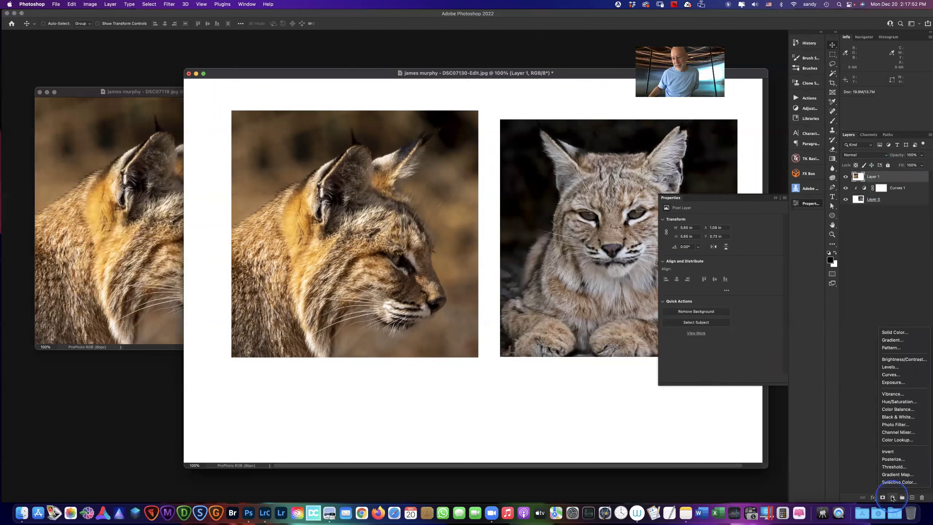
left_click(895, 374)
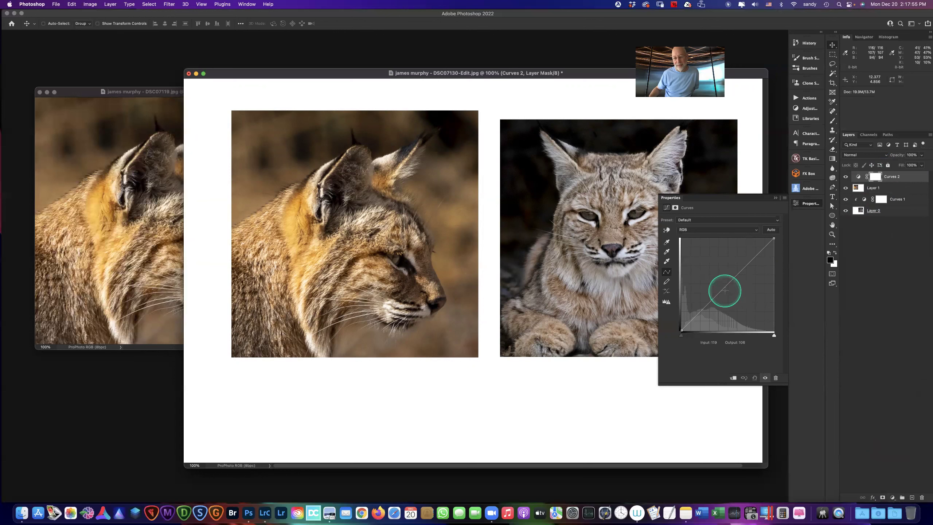
left_click_drag(724, 290, 731, 297)
left_click_drag(752, 267, 747, 267)
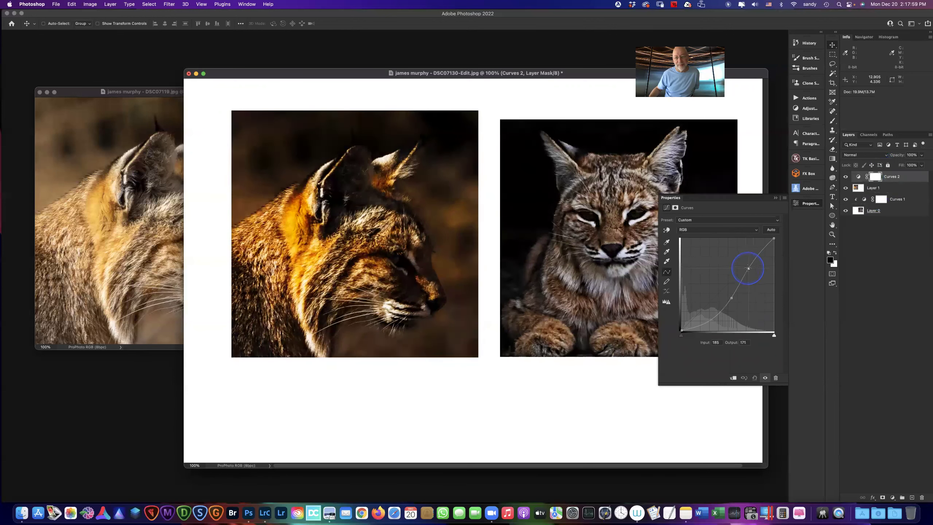
Clip the Curves 2 layer to Layer 1 and soften its darkening by adding a shadow point and setting the midtone point to input 137, output 112
left_click(910, 179, "alt")
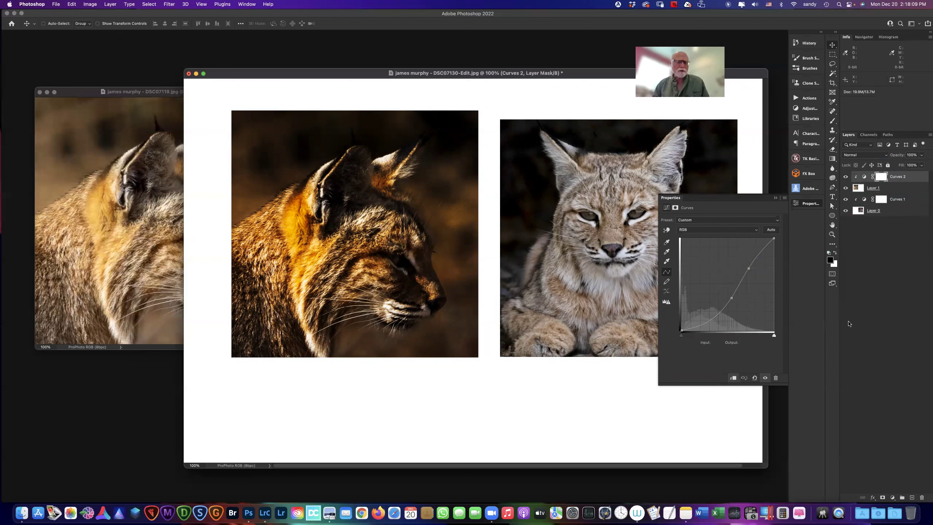
left_click(908, 192)
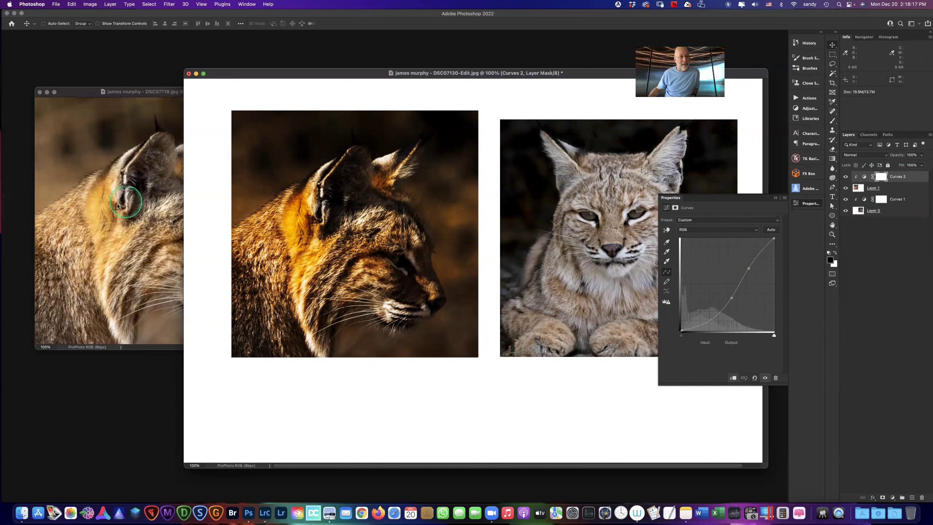
left_click_drag(714, 316, 730, 290)
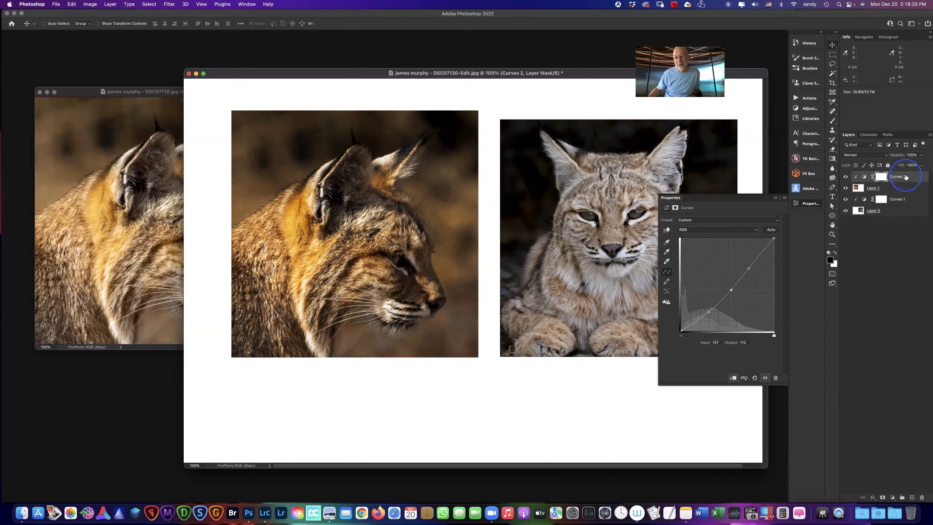
Copy the Curves 2 adjustment layer onto the DSC07119.jpg document and flatten that image
left_click_drag(905, 177, 154, 230)
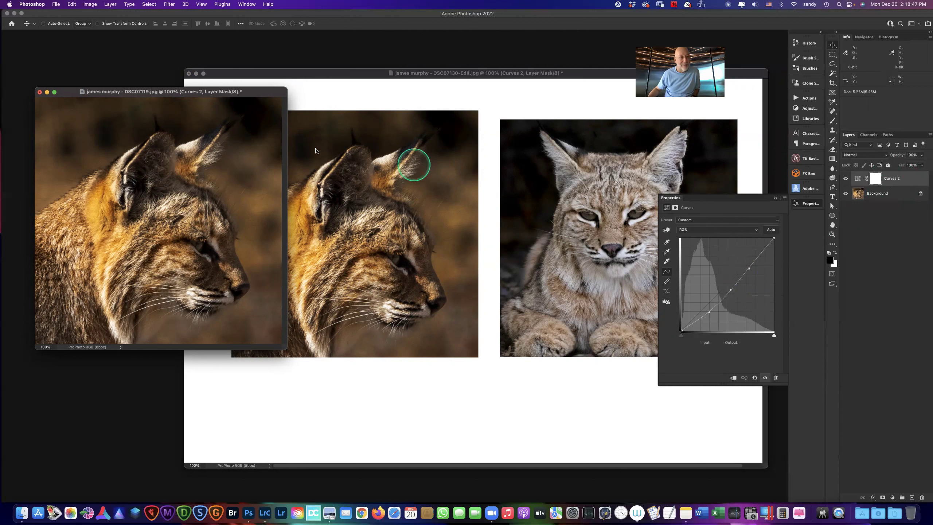
left_click(109, 4)
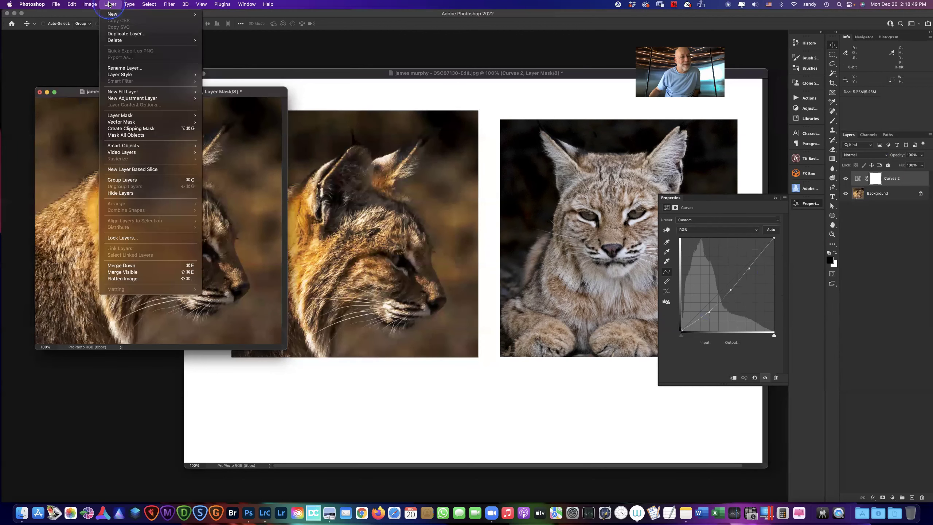
left_click(128, 281)
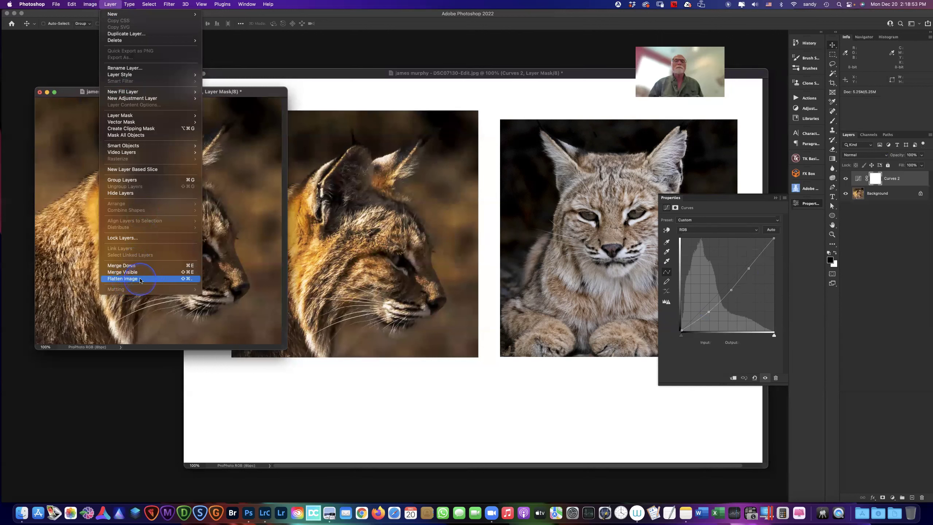
left_click(140, 280)
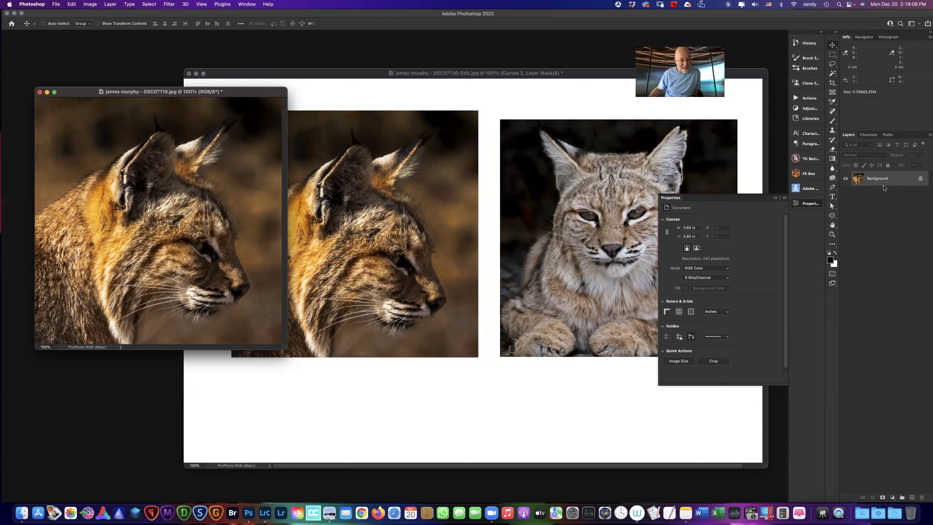
Close DSC07119.jpg and DSC07130-Edit.jpg without saving, and collapse the layer properties
left_click_drag(89, 93, 87, 139)
left_click(432, 197)
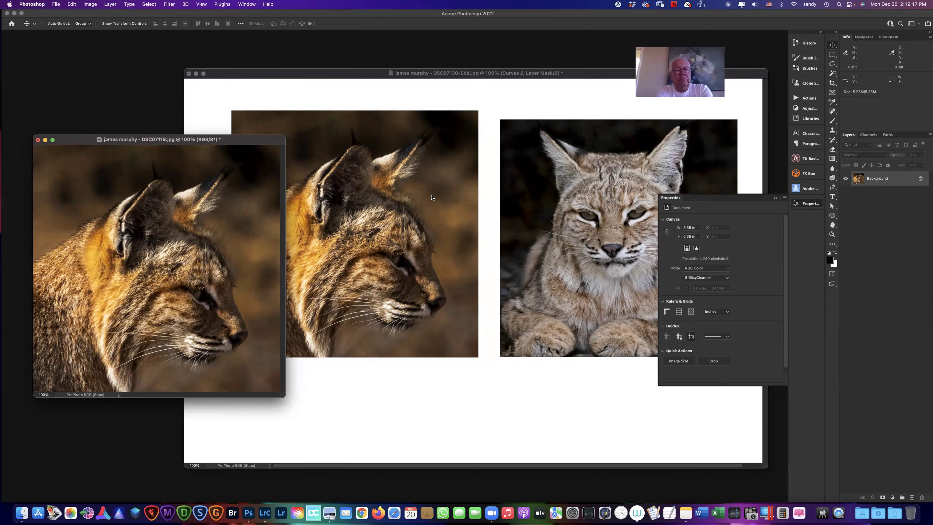
left_click(38, 140)
left_click(449, 184)
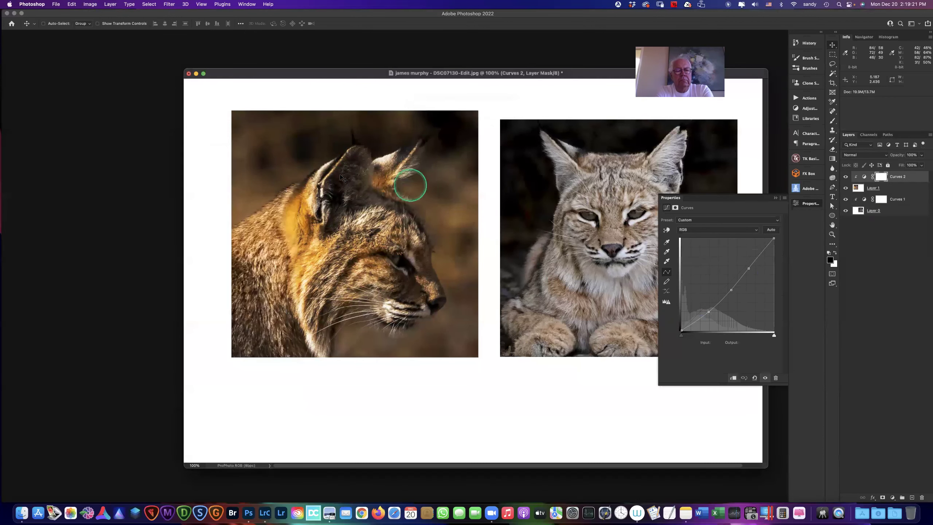
left_click(187, 74)
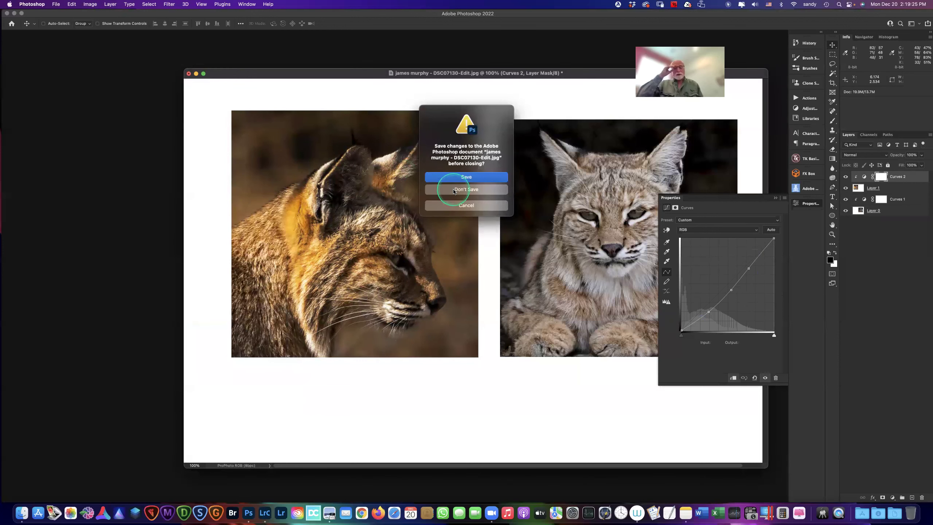
left_click(454, 190)
left_click(775, 196)
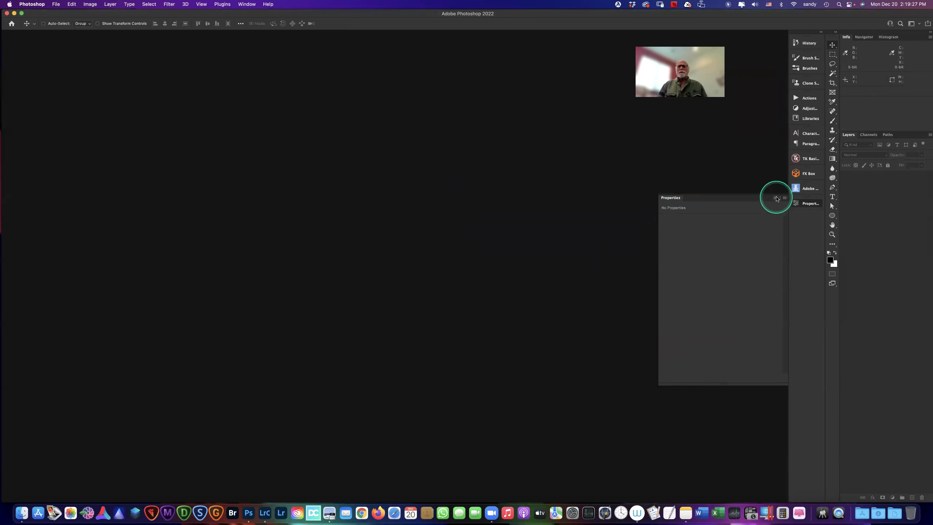
Switch from Photoshop to the bobcat photos in Preview, moving the Camera Club folder window out of the way
left_click(21, 513)
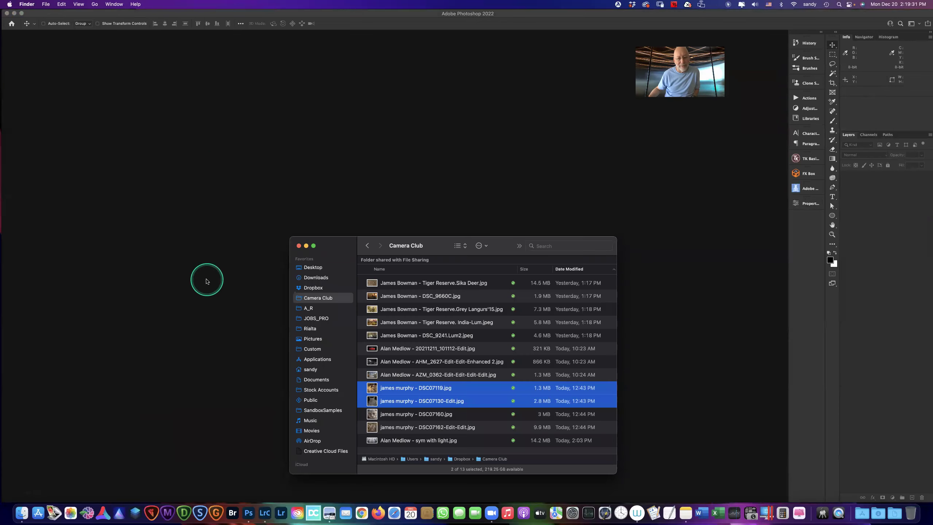
left_click(193, 276)
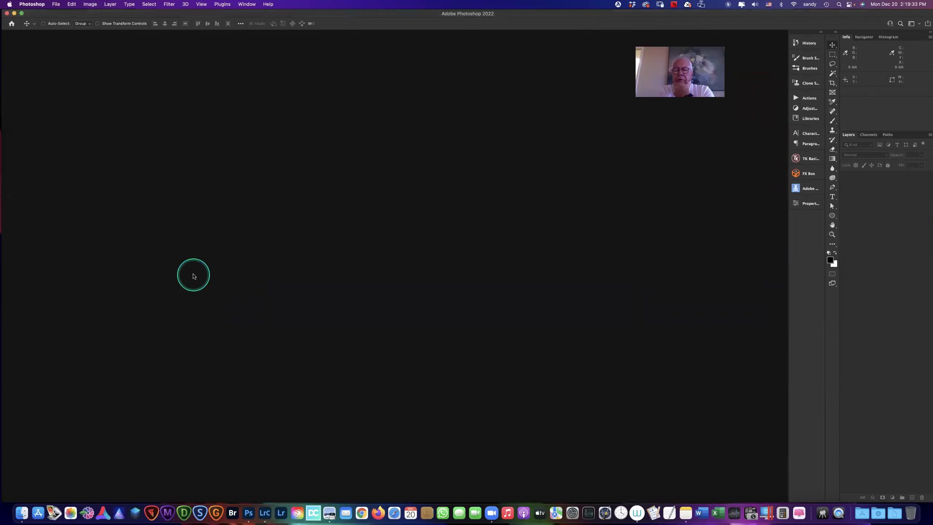
left_click(194, 276)
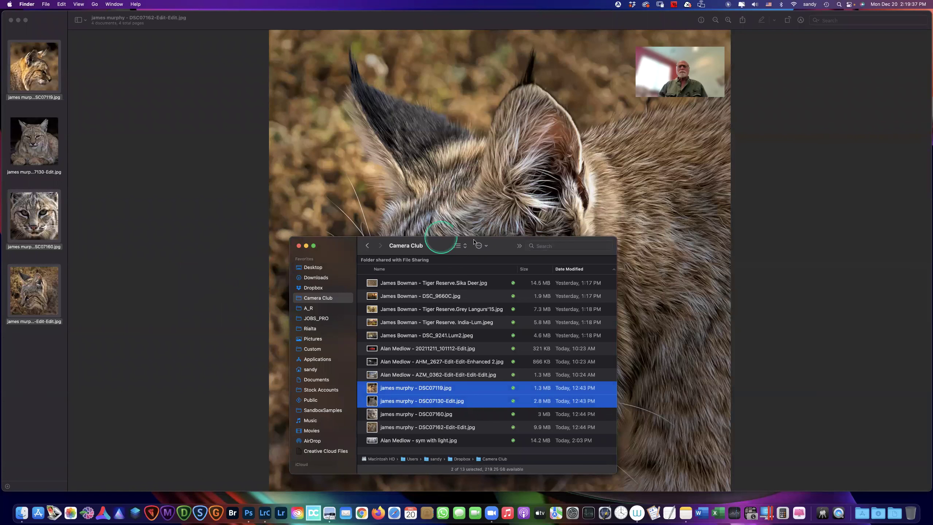
left_click_drag(446, 246, 639, 199)
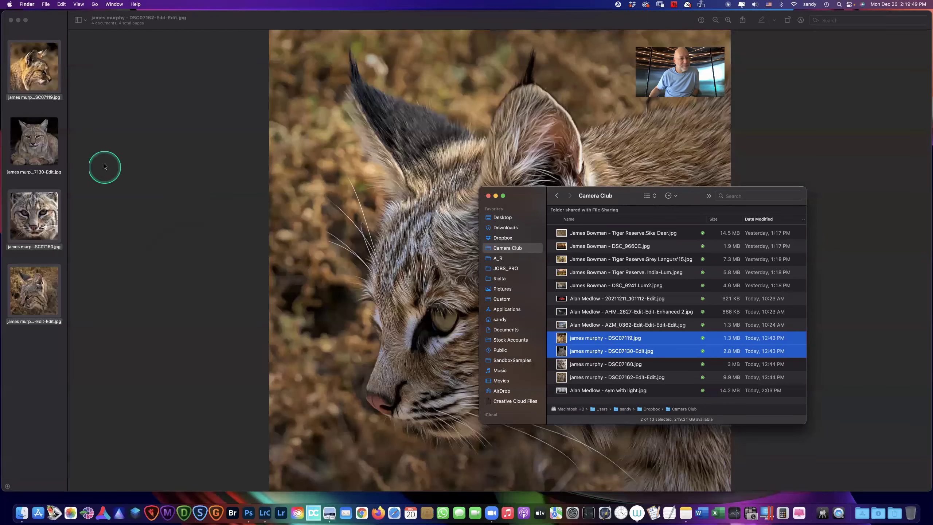
left_click(65, 103)
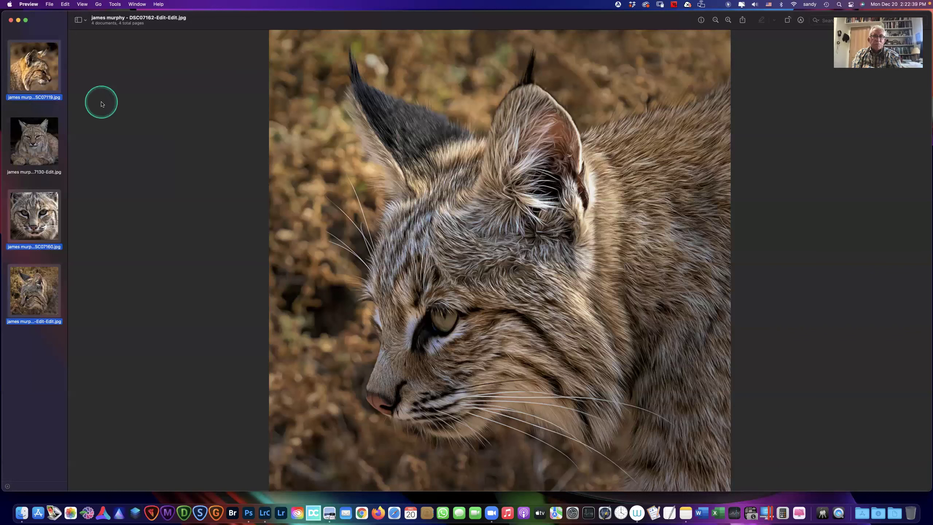
Compare the bobcat portraits DSC07130-Edit.jpg, DSC07119.jpg and DSC07160.jpg by viewing them in turn at full size
left_click(42, 143)
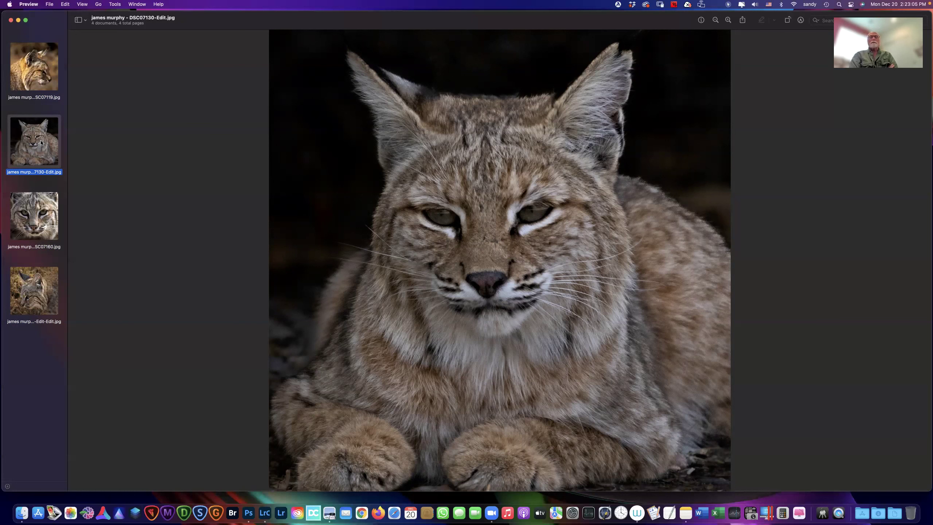
left_click(38, 170)
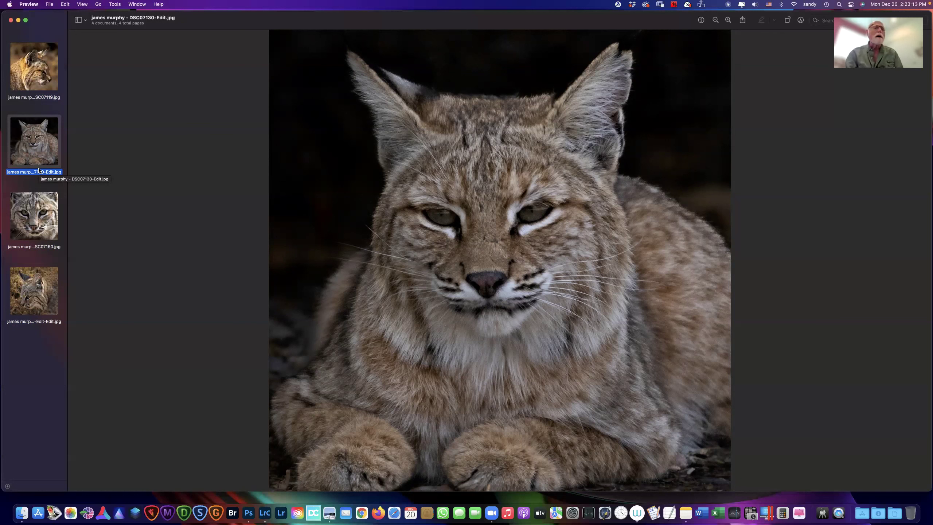
left_click(35, 176)
left_click(34, 216)
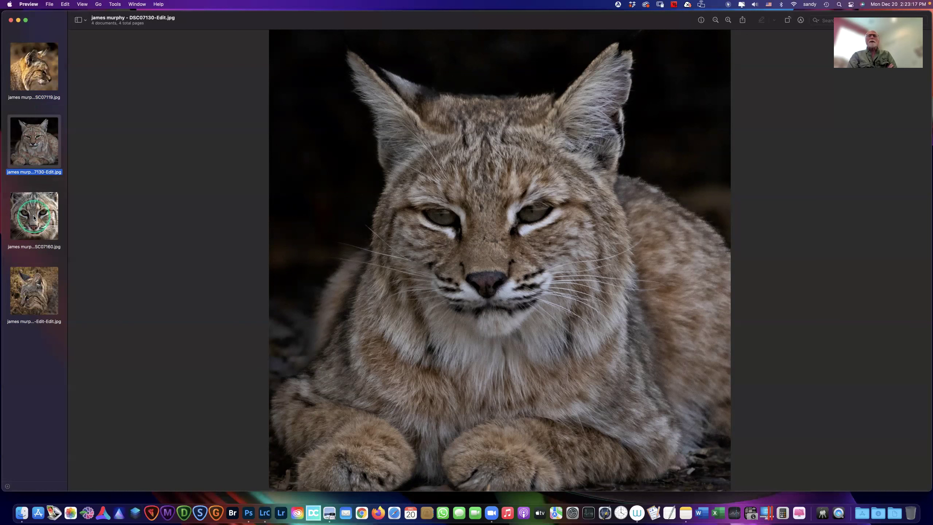
left_click(27, 75)
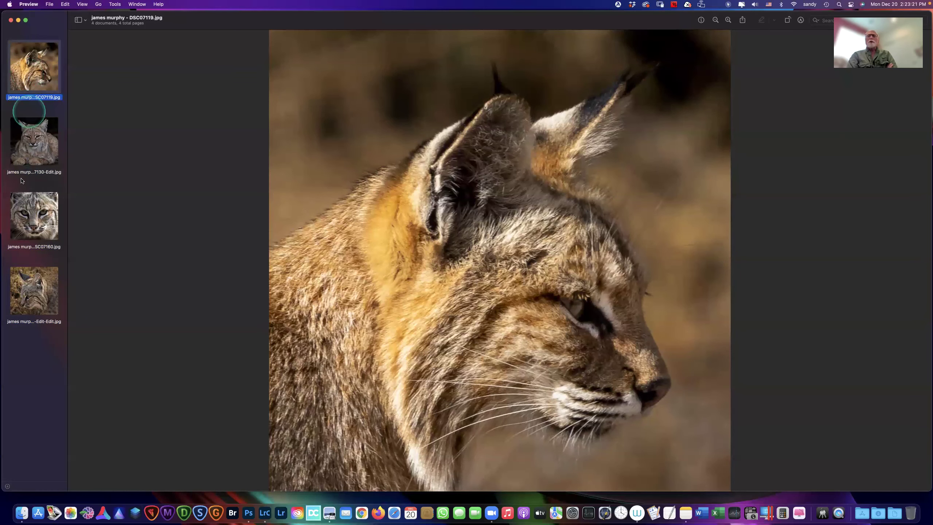
left_click(32, 149)
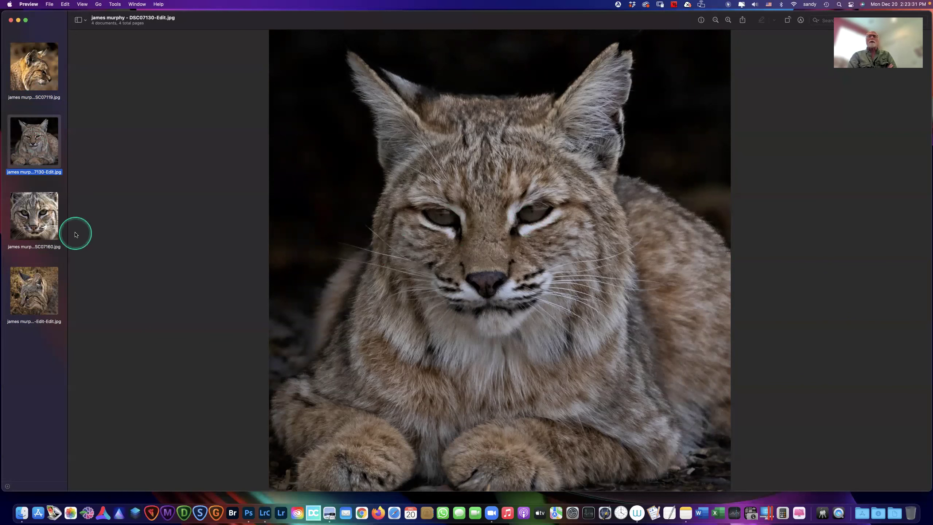
left_click(39, 221)
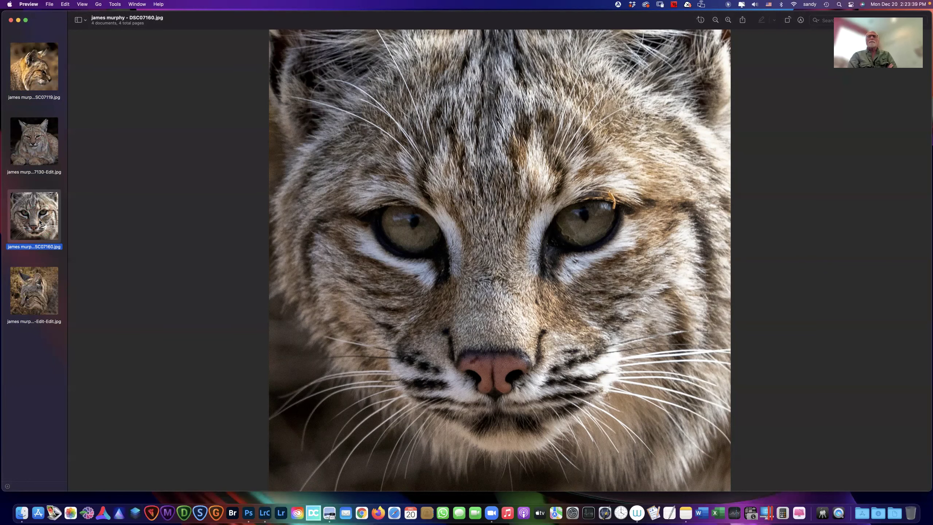
left_click(30, 160)
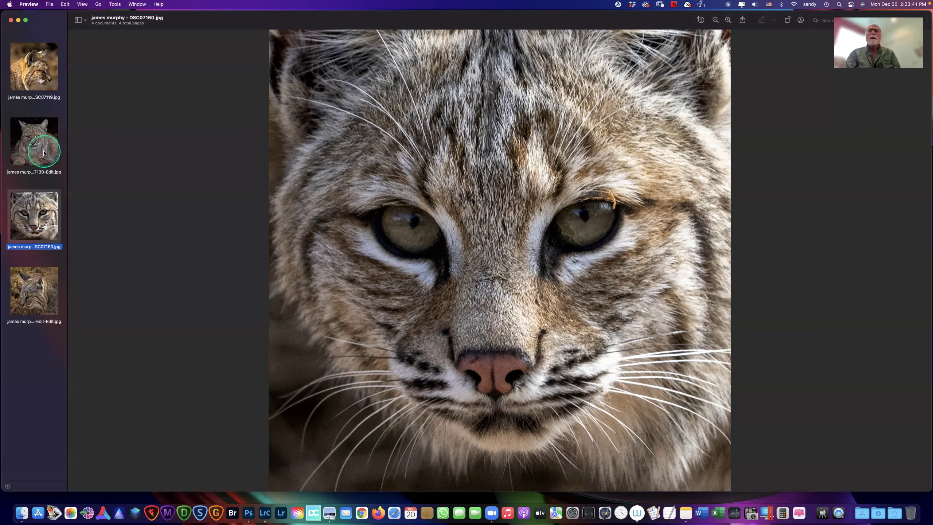
left_click(159, 195)
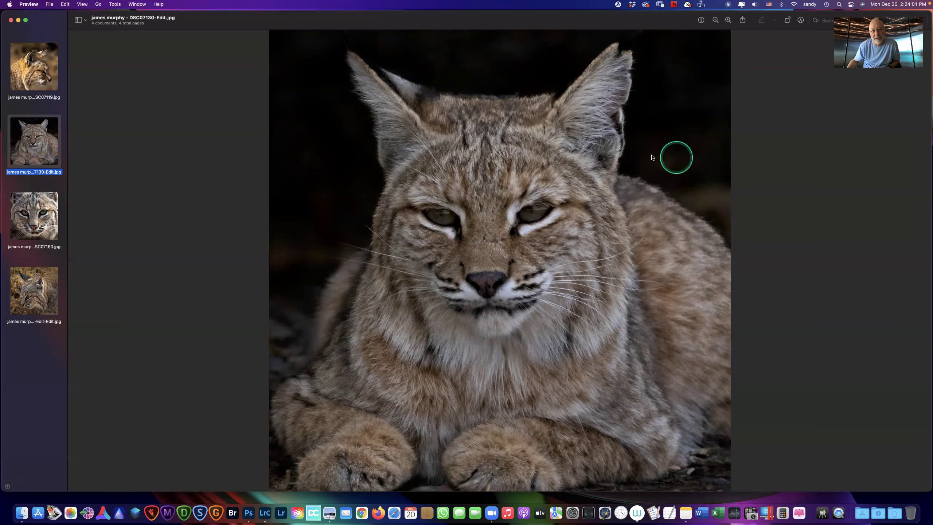
left_click(46, 212)
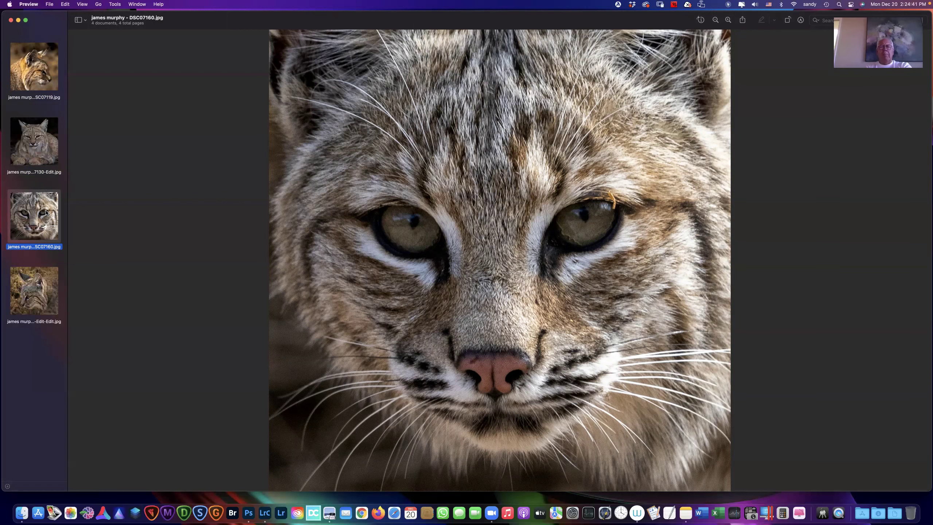
left_click(29, 223)
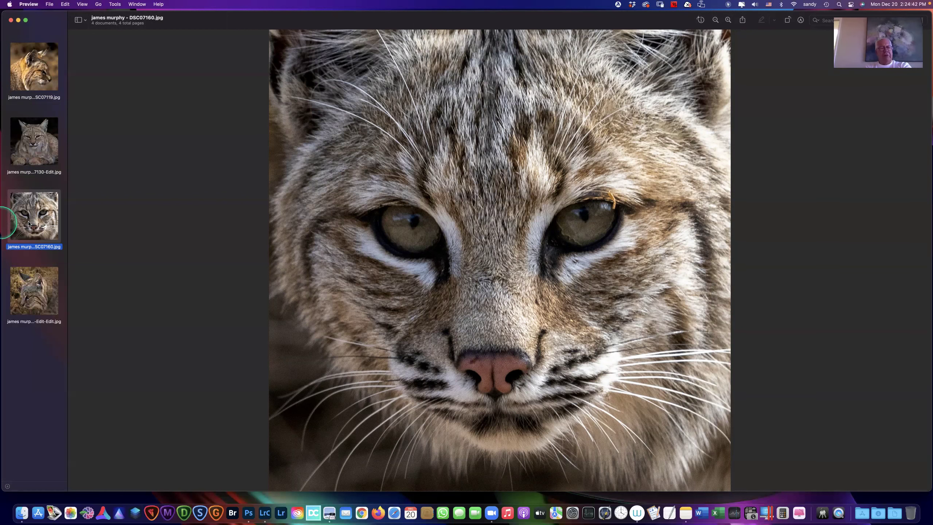
View the bobcat portraits DSC07130-Edit.jpg and DSC07160.jpg again, and finish on the side-profile photo DSC07162-Edit-Edit.jpg
left_click(41, 152)
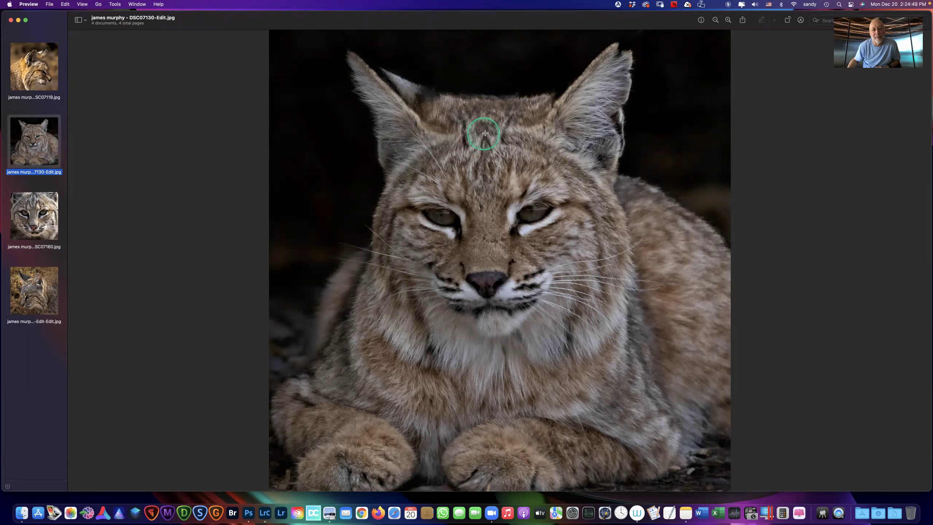
left_click(50, 215)
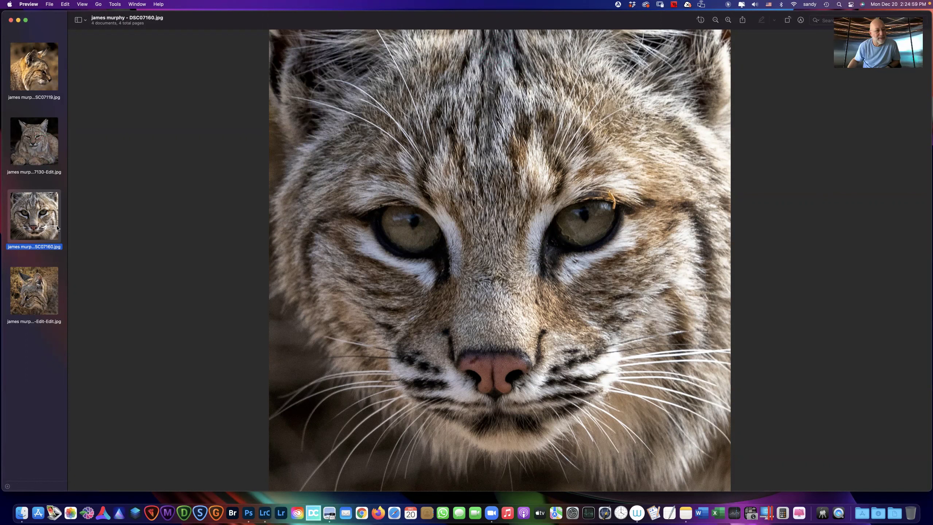
left_click(44, 294)
left_click(44, 295)
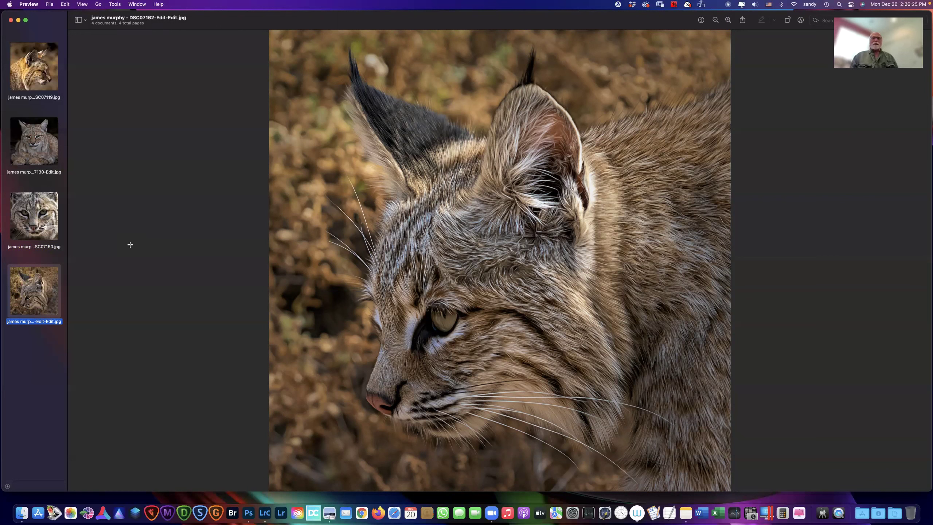
left_click(133, 239)
left_click(136, 235)
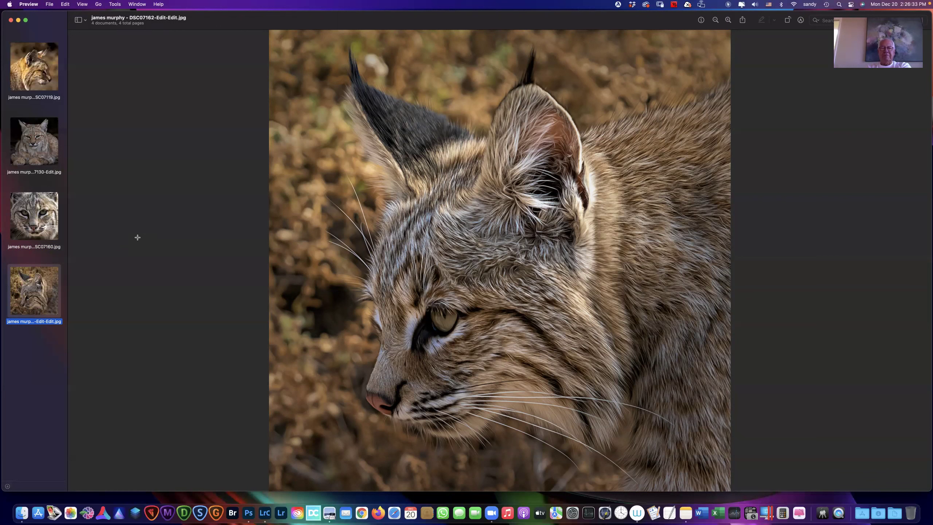
left_click(137, 238)
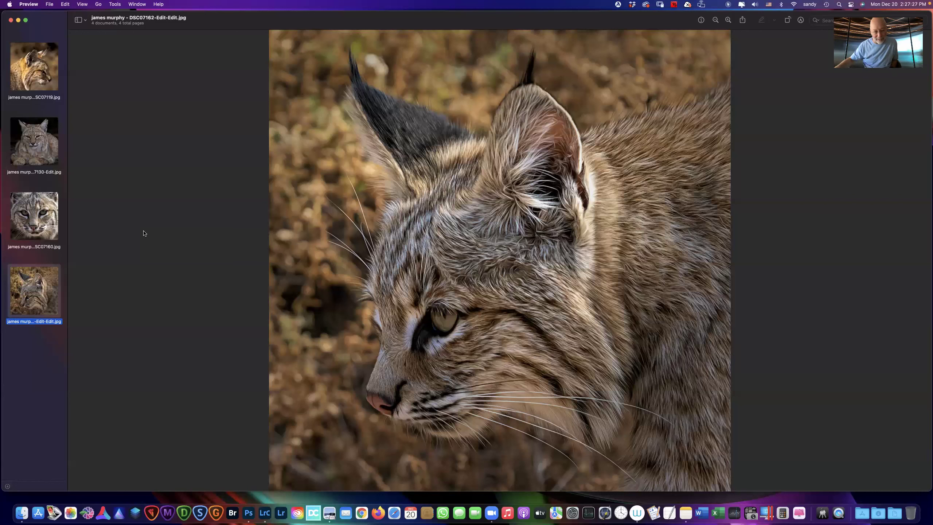
left_click(138, 236)
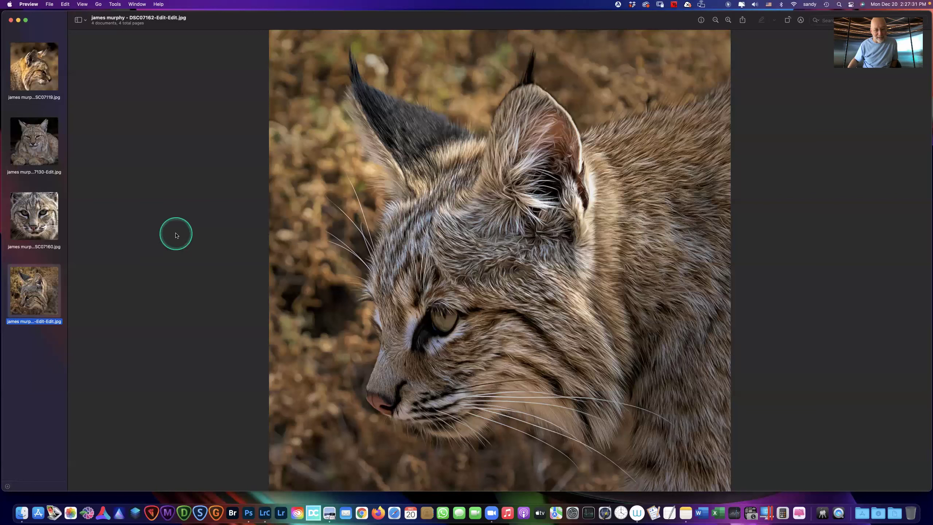
left_click(158, 236)
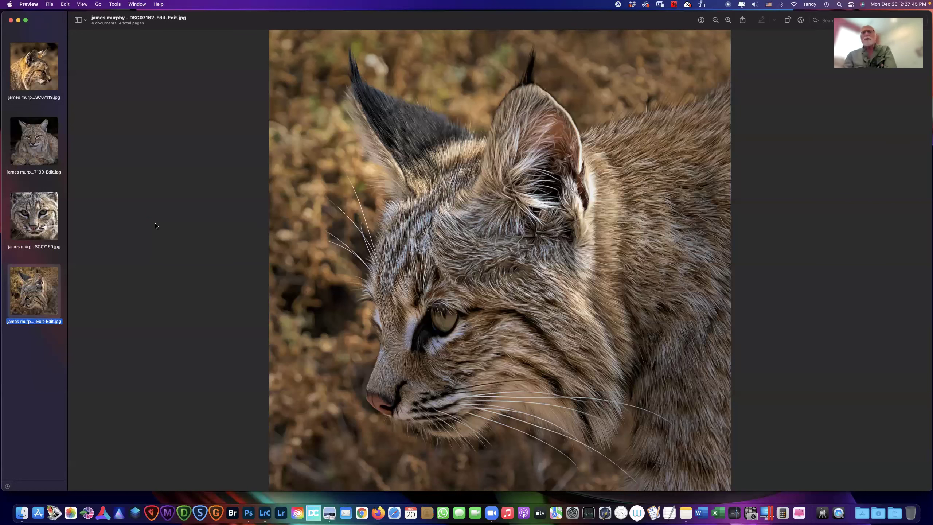
Examine the fur, ear, eye and whisker detail of the bobcat in DSC07162-Edit-Edit.jpg at high magnification
key("super+equal")
key("super+equal")
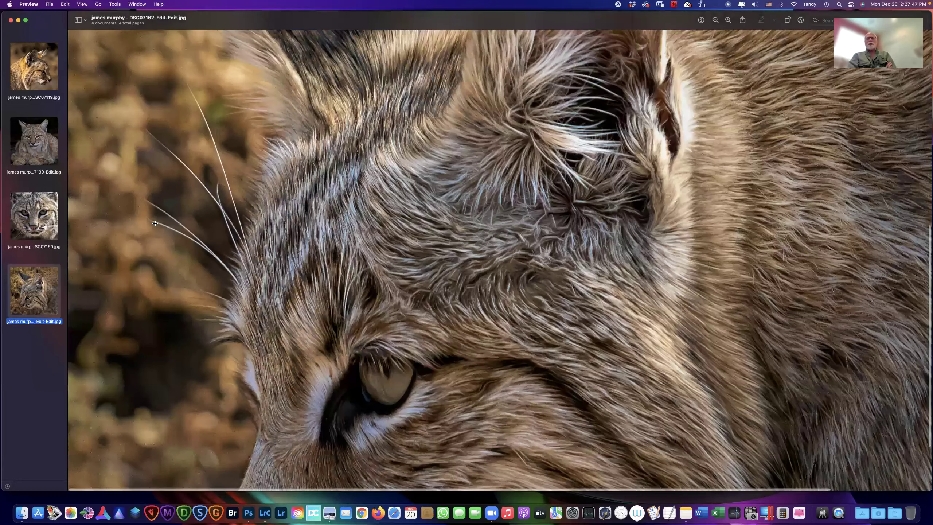
key("super+equal")
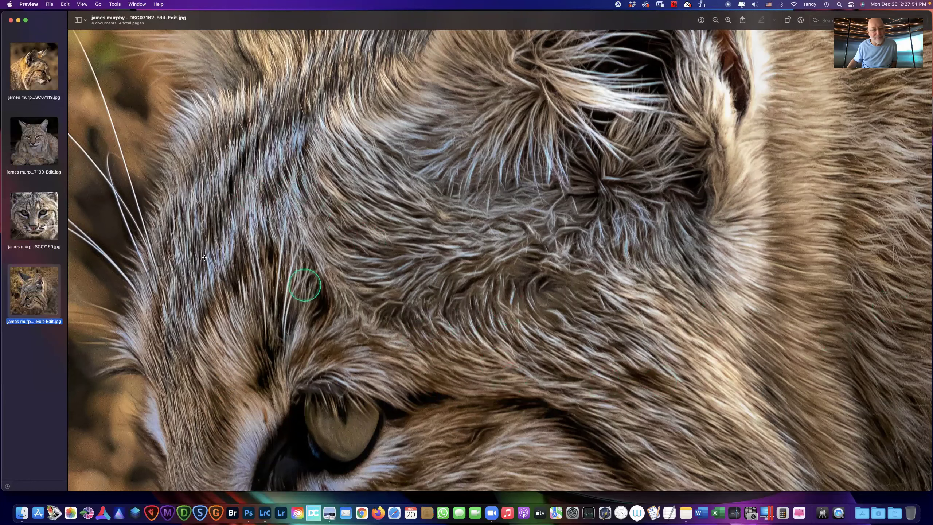
scroll(208, 312, "up", 2)
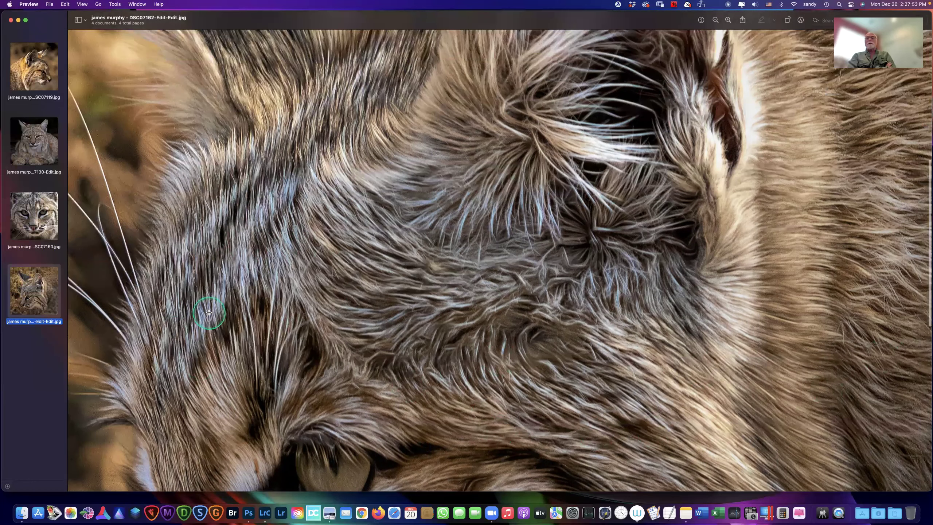
scroll(209, 312, "up", 5)
scroll(209, 312, "up", 3)
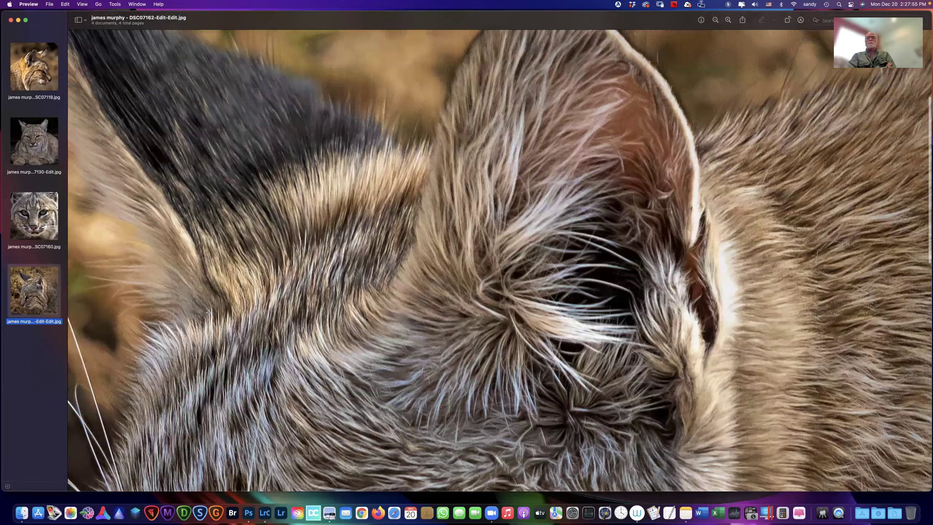
scroll(209, 312, "right", 2)
scroll(209, 312, "down", 5)
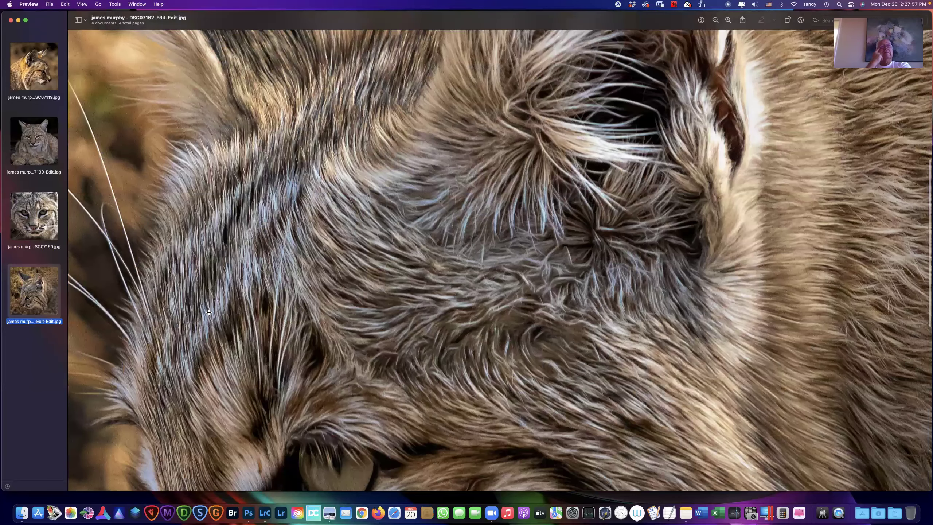
scroll(209, 313, "down", 5)
scroll(208, 312, "down", 3)
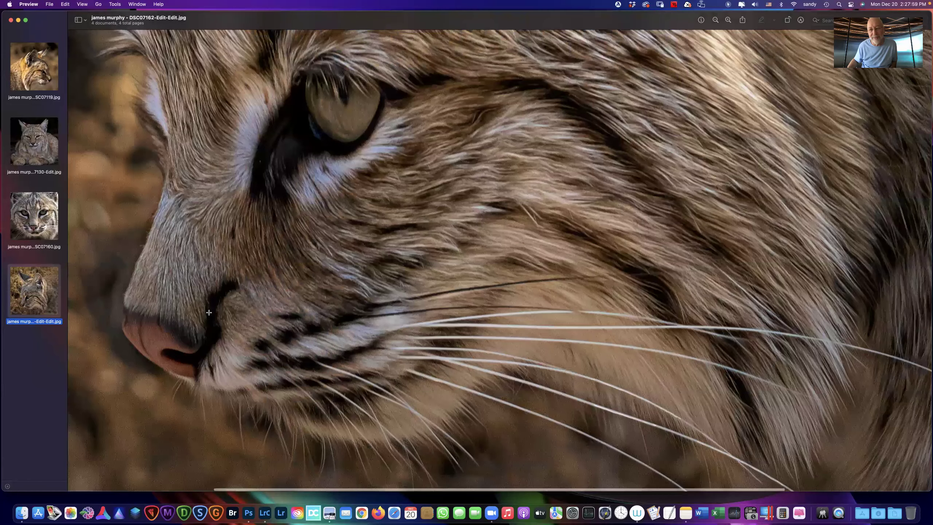
scroll(208, 312, "right", 2)
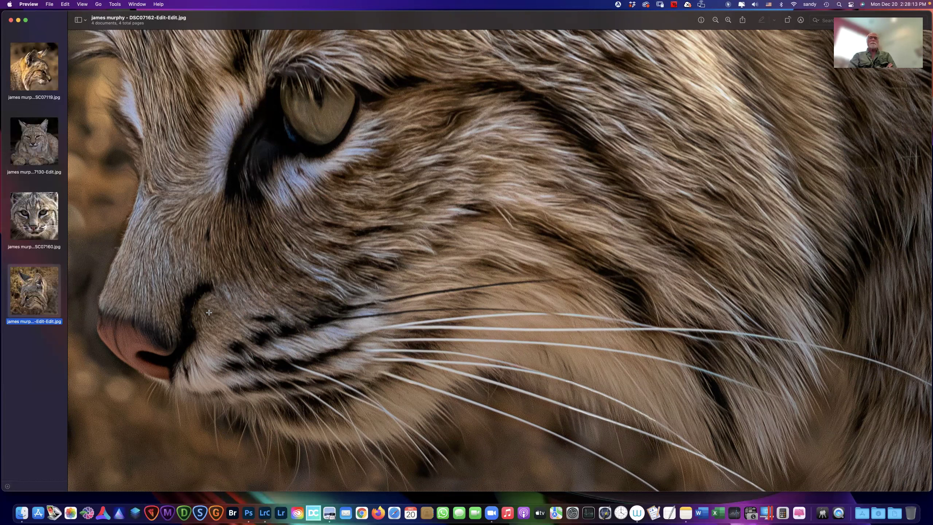
Close the bobcat photos in Preview and switch to the Lightroom Classic library
key("super+w")
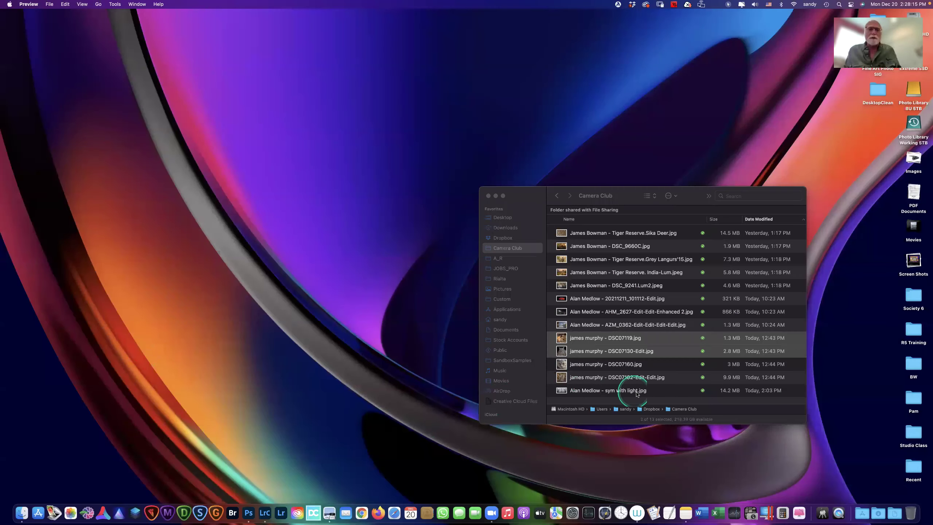
left_click(527, 438)
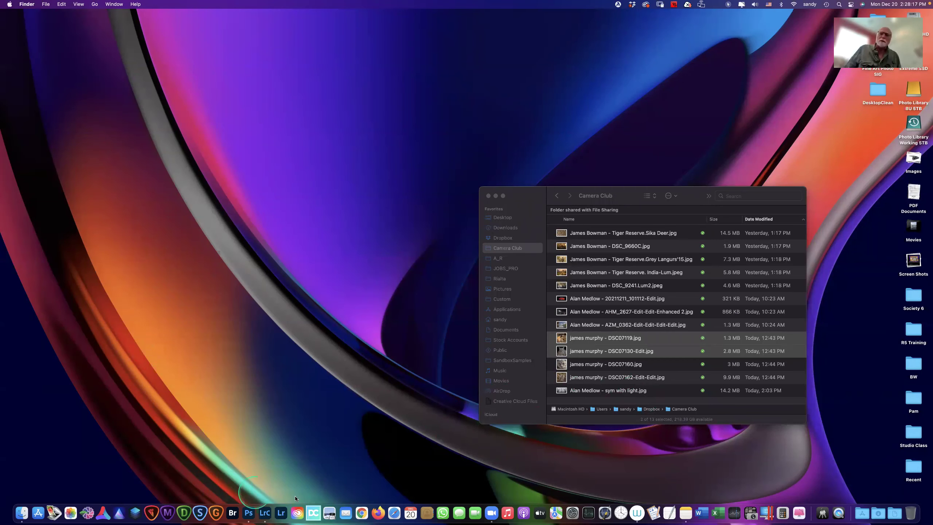
left_click(262, 511)
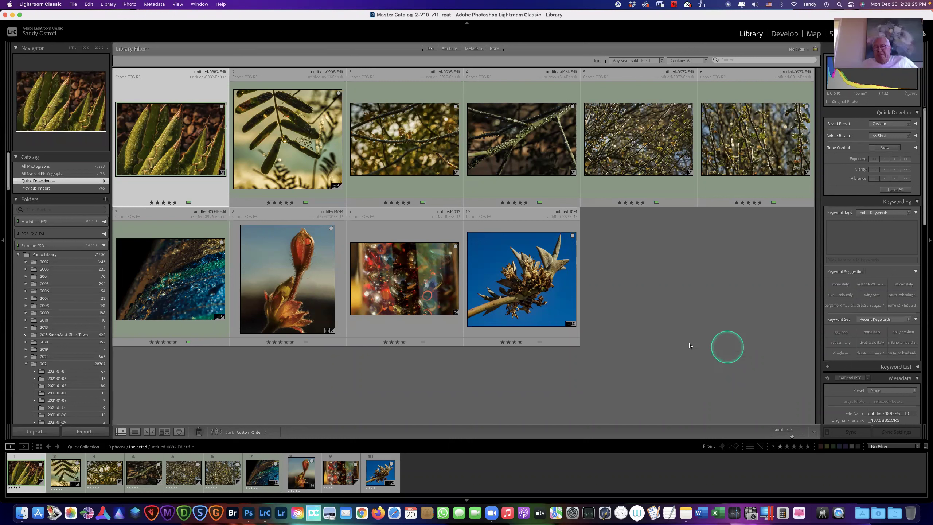
View the first Quick Collection photo, the dewy green succulent leaves, full screen and advance to the backlit leaf photo
left_click(173, 156)
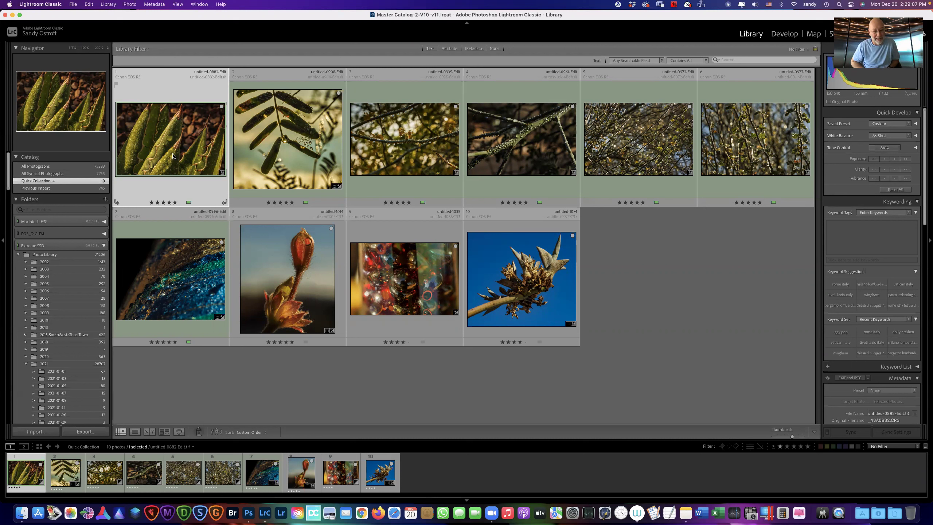
left_click(172, 154)
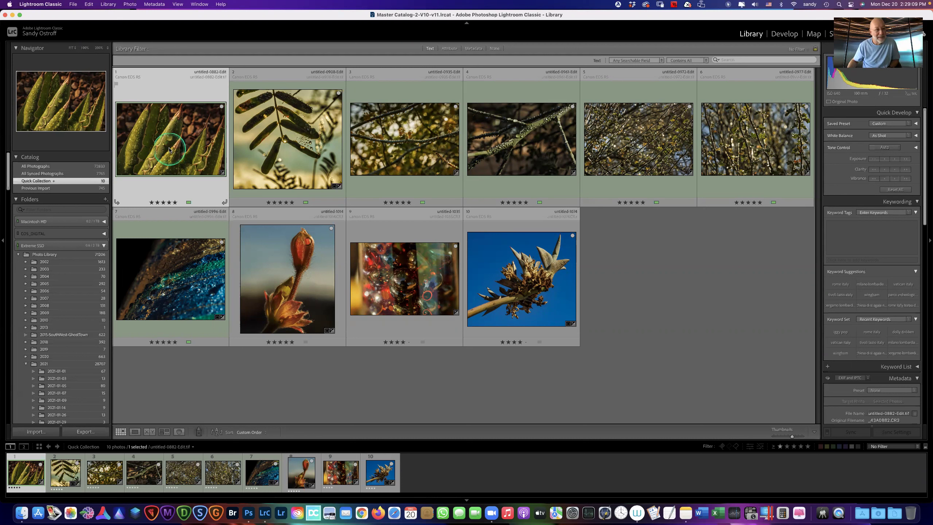
left_click(216, 142)
left_click(166, 158)
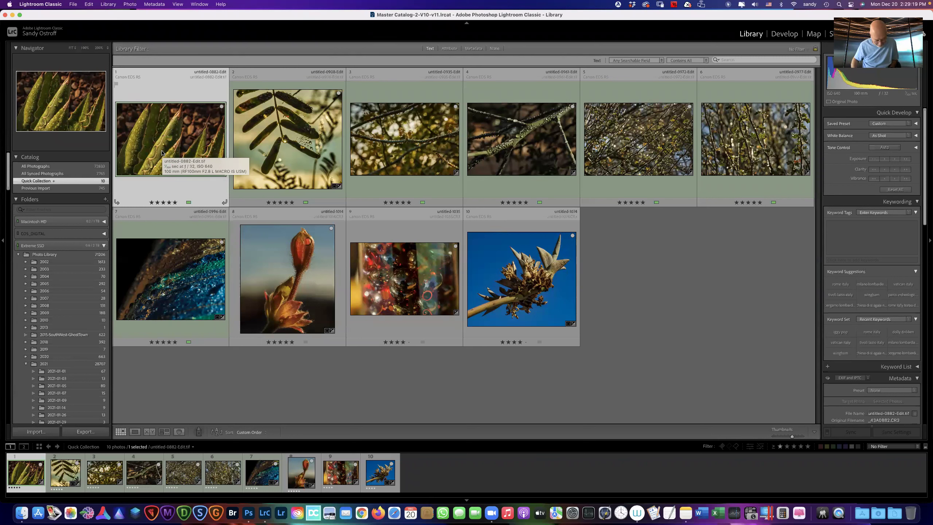
left_click(181, 145)
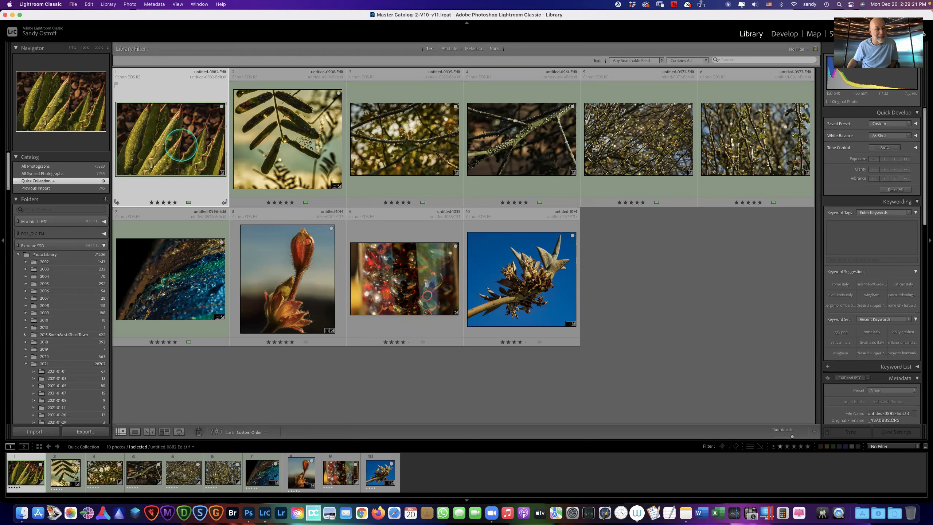
key("f")
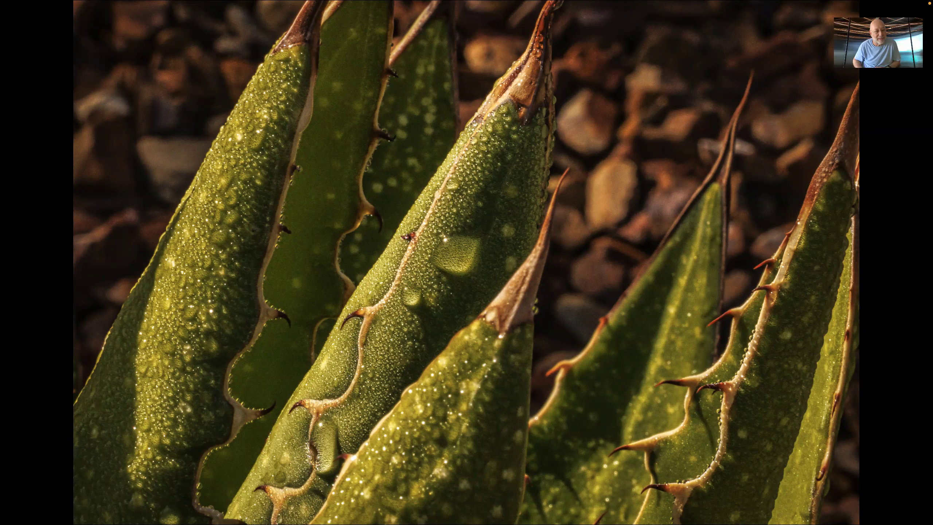
key("Right")
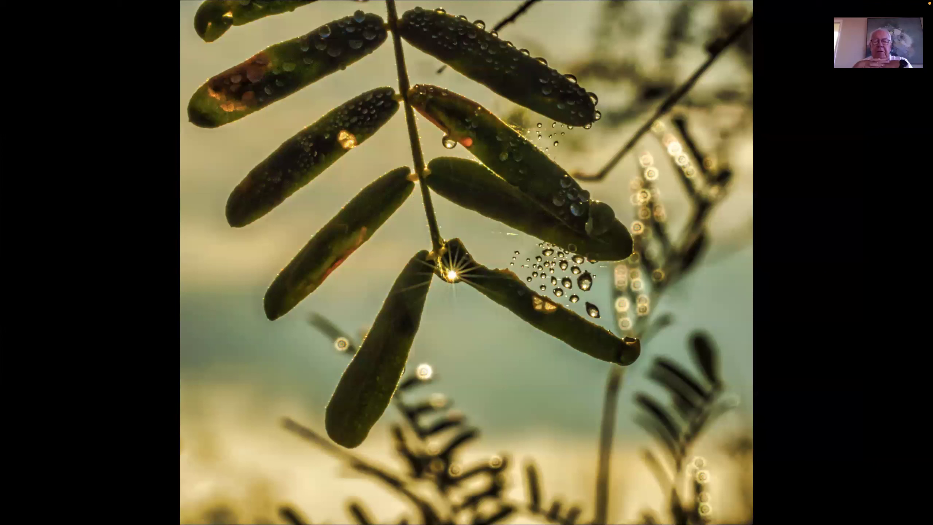